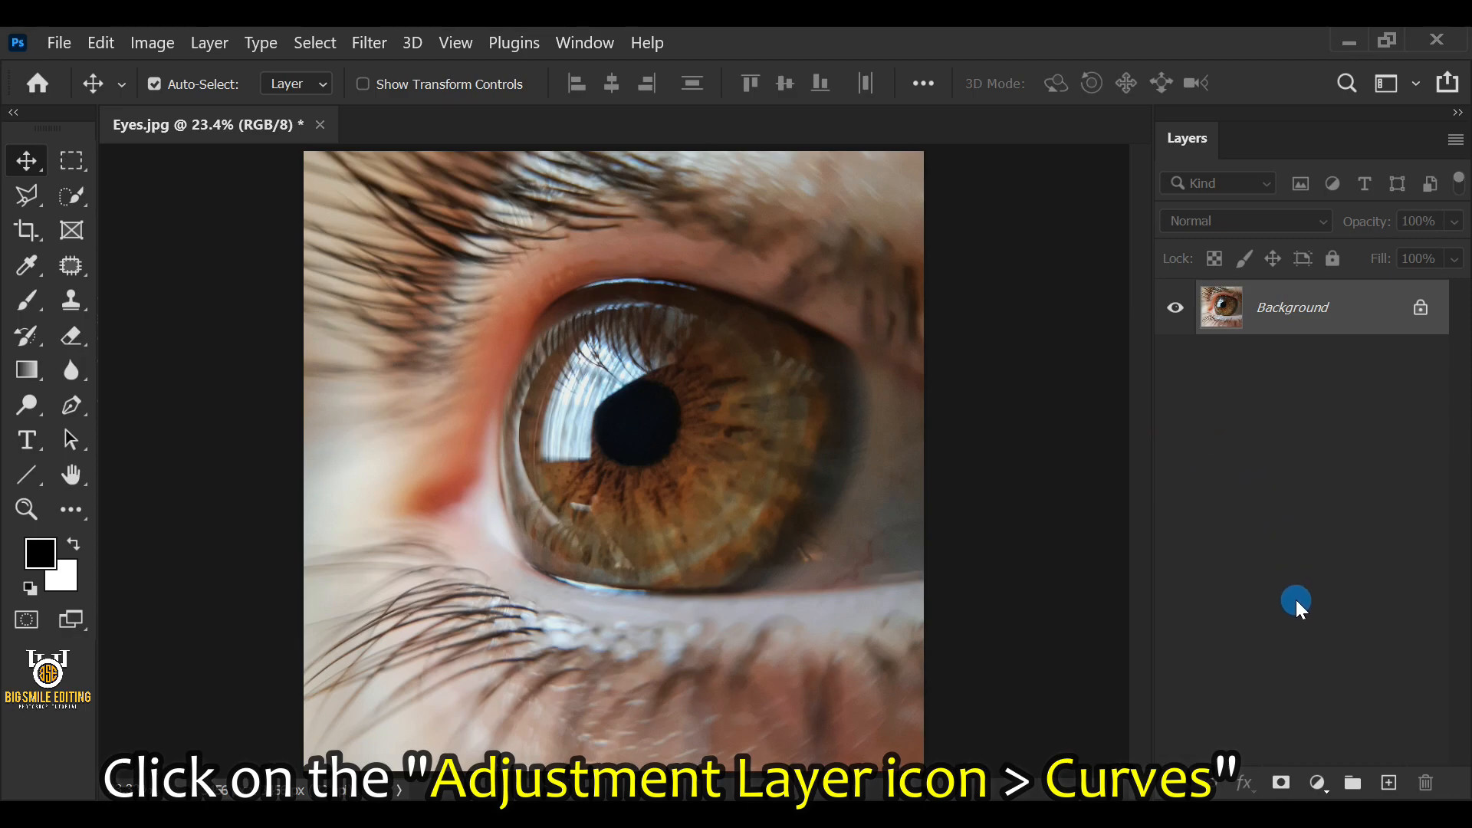
# Step: Add a Curves adjustment layer with a midtone point set to input 90 and output 160
pyautogui.click(1318, 784)
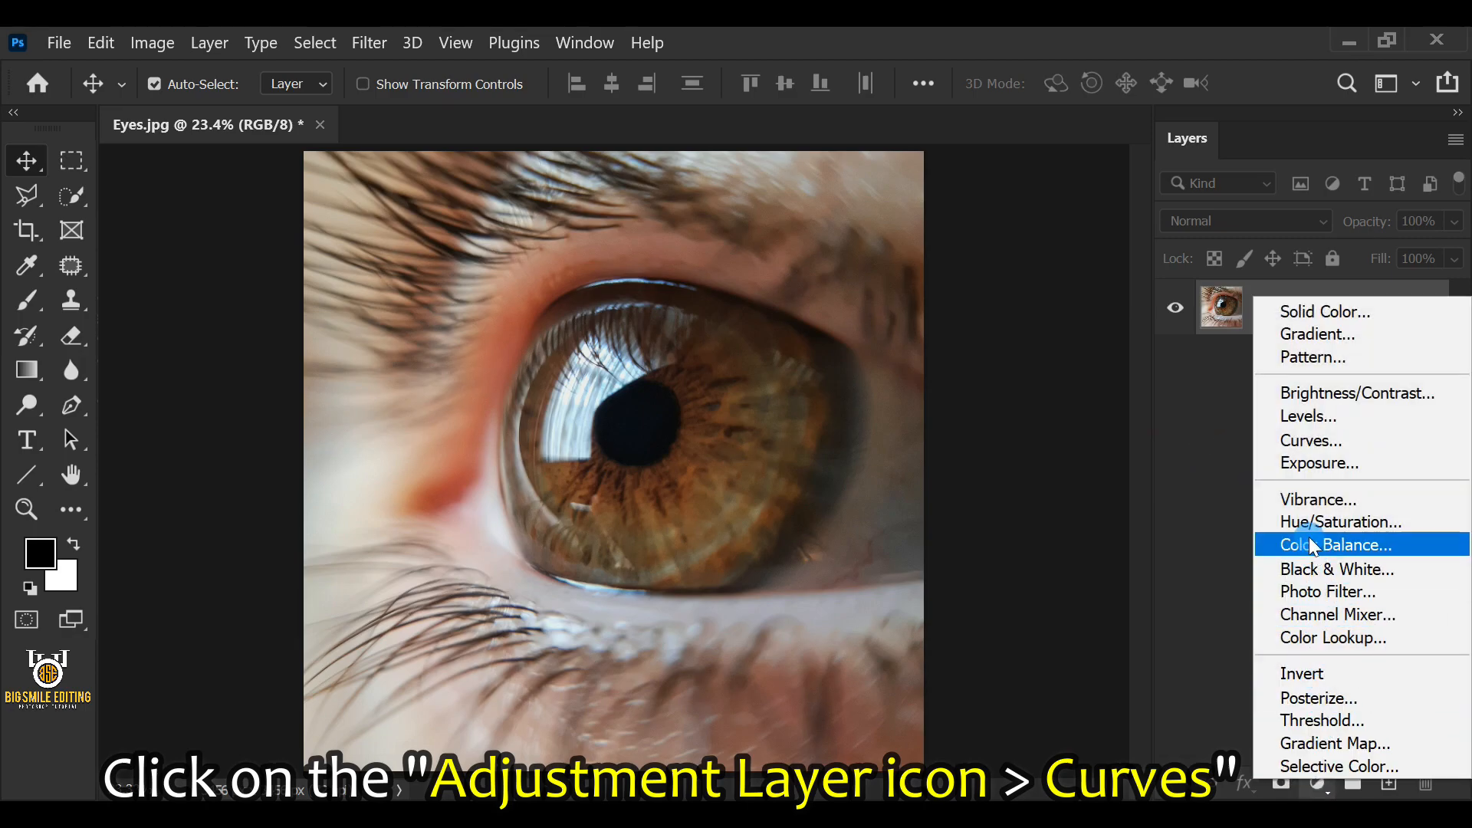
pyautogui.click(1404, 443)
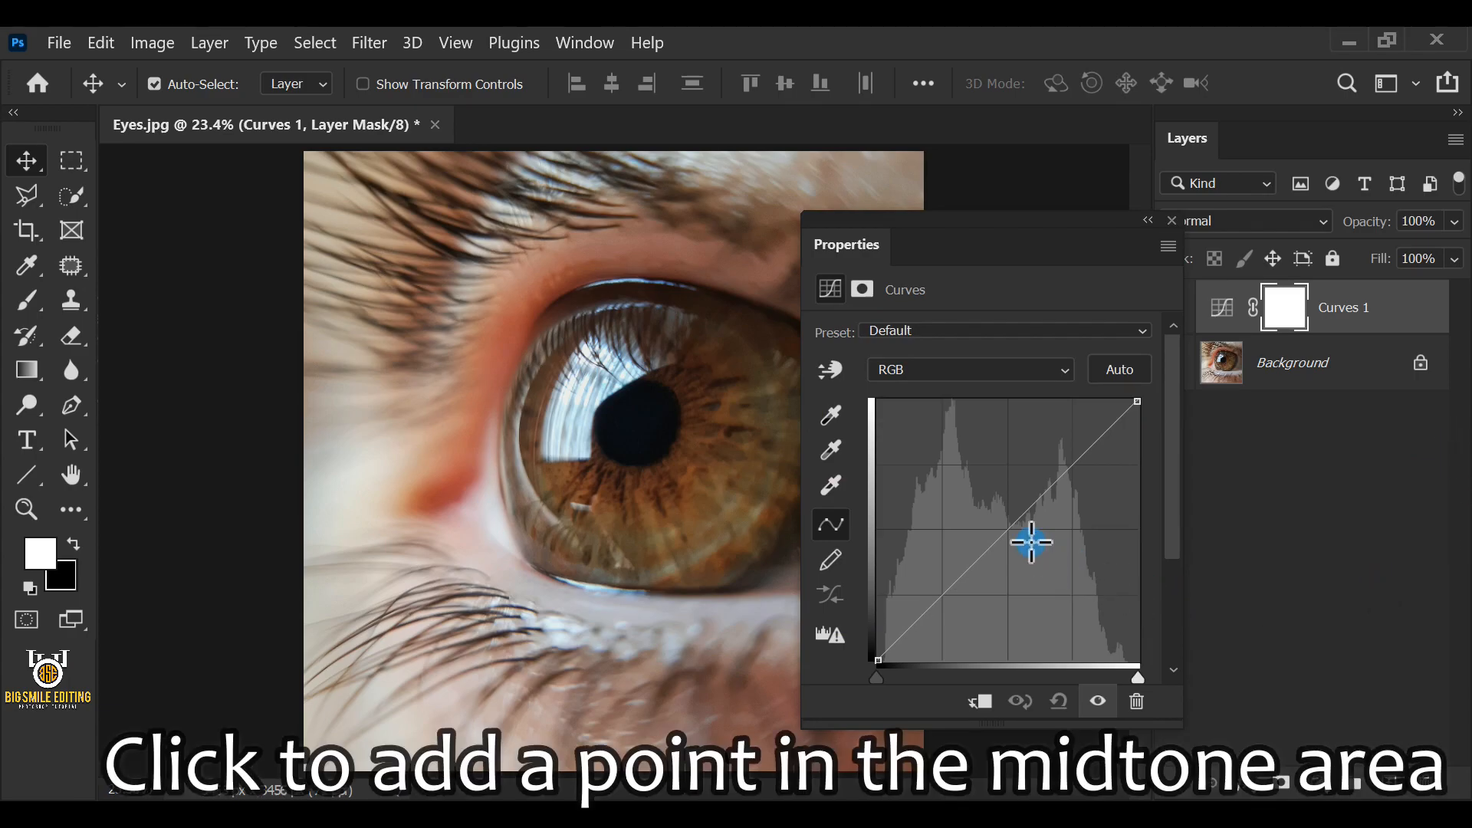
pyautogui.click(1010, 529)
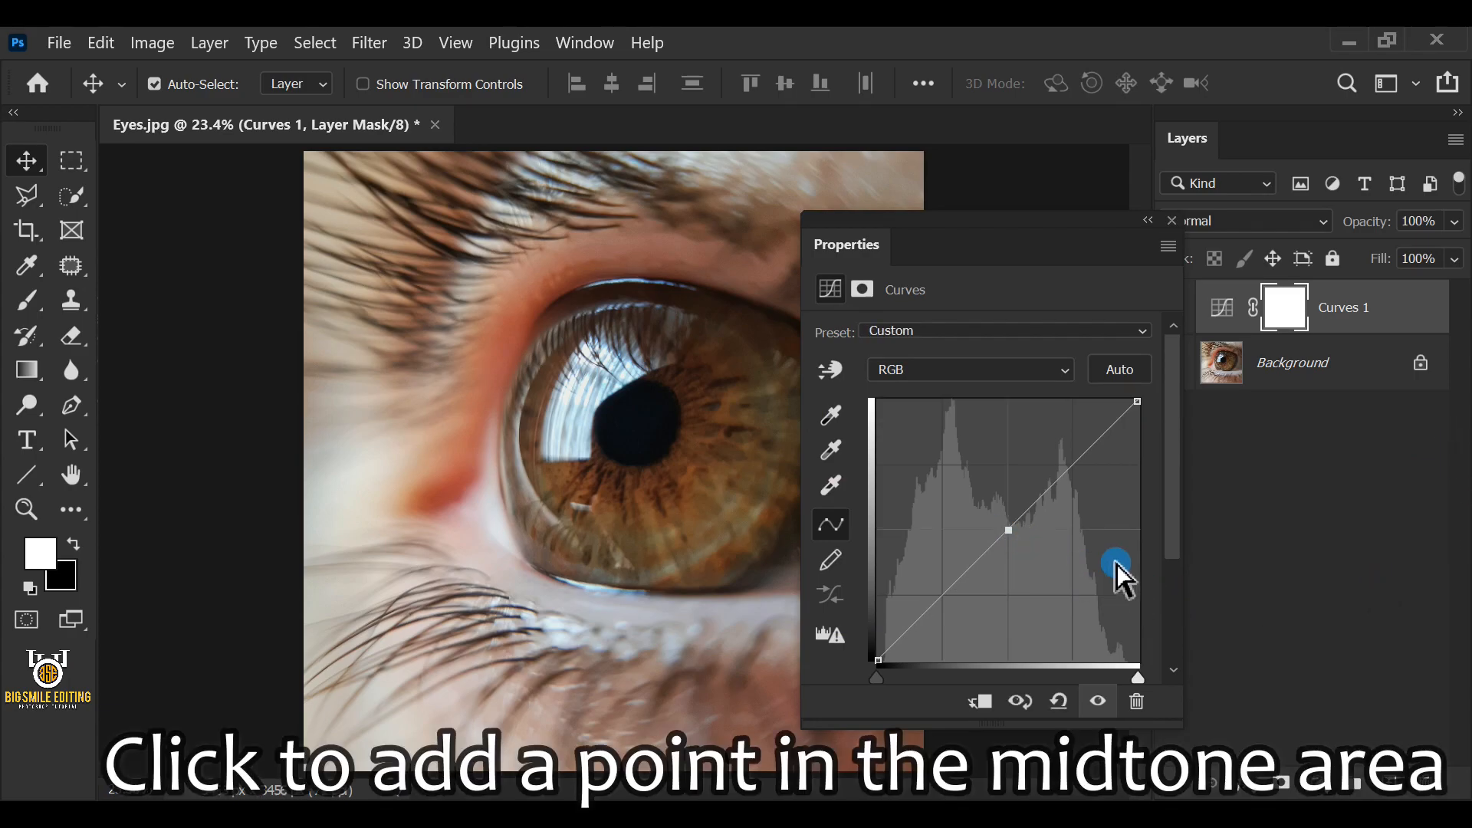
pyautogui.moveTo(1167, 496); pyautogui.dragTo(1175, 545)
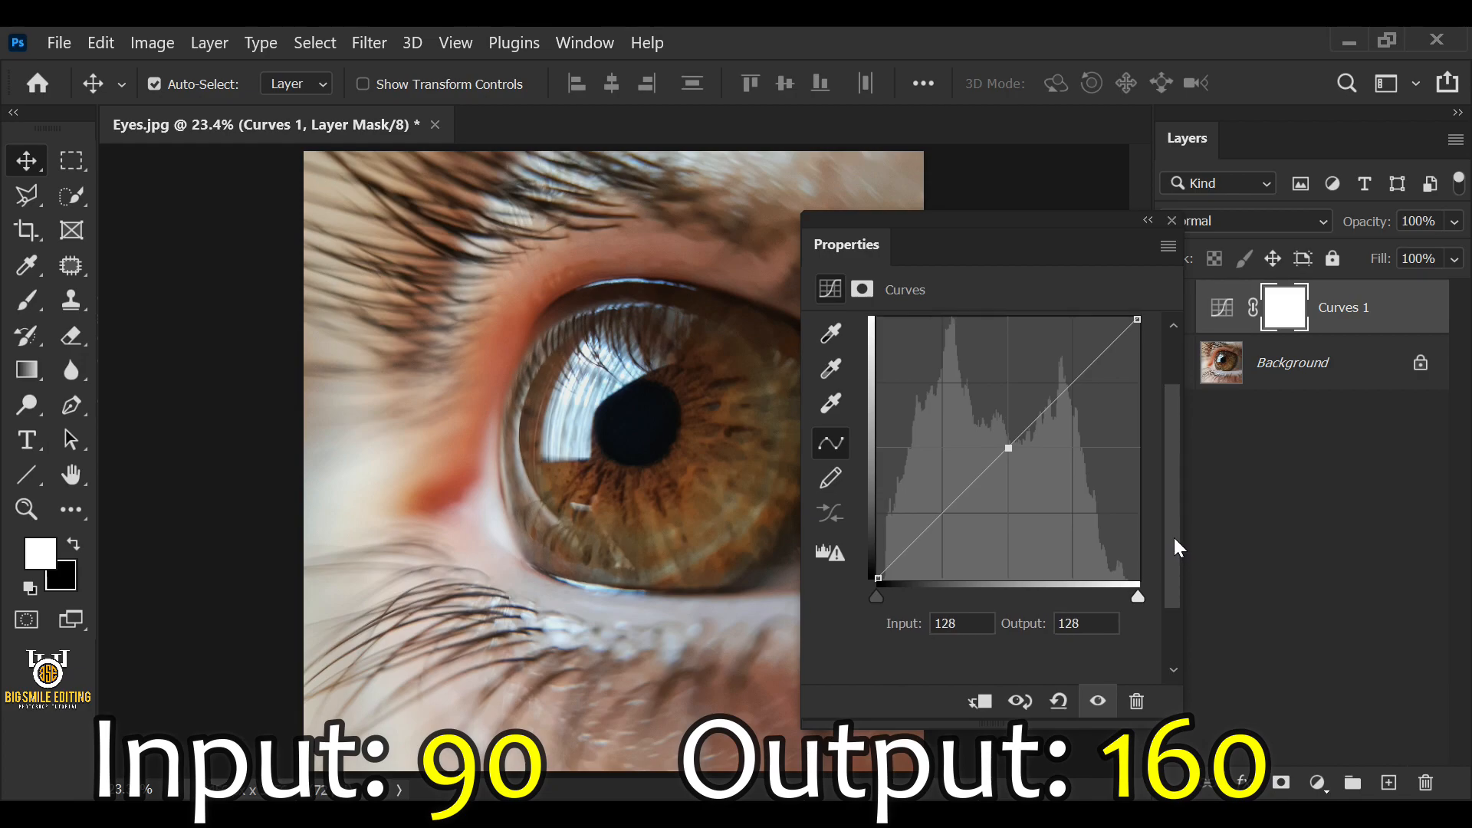
pyautogui.click(967, 627)
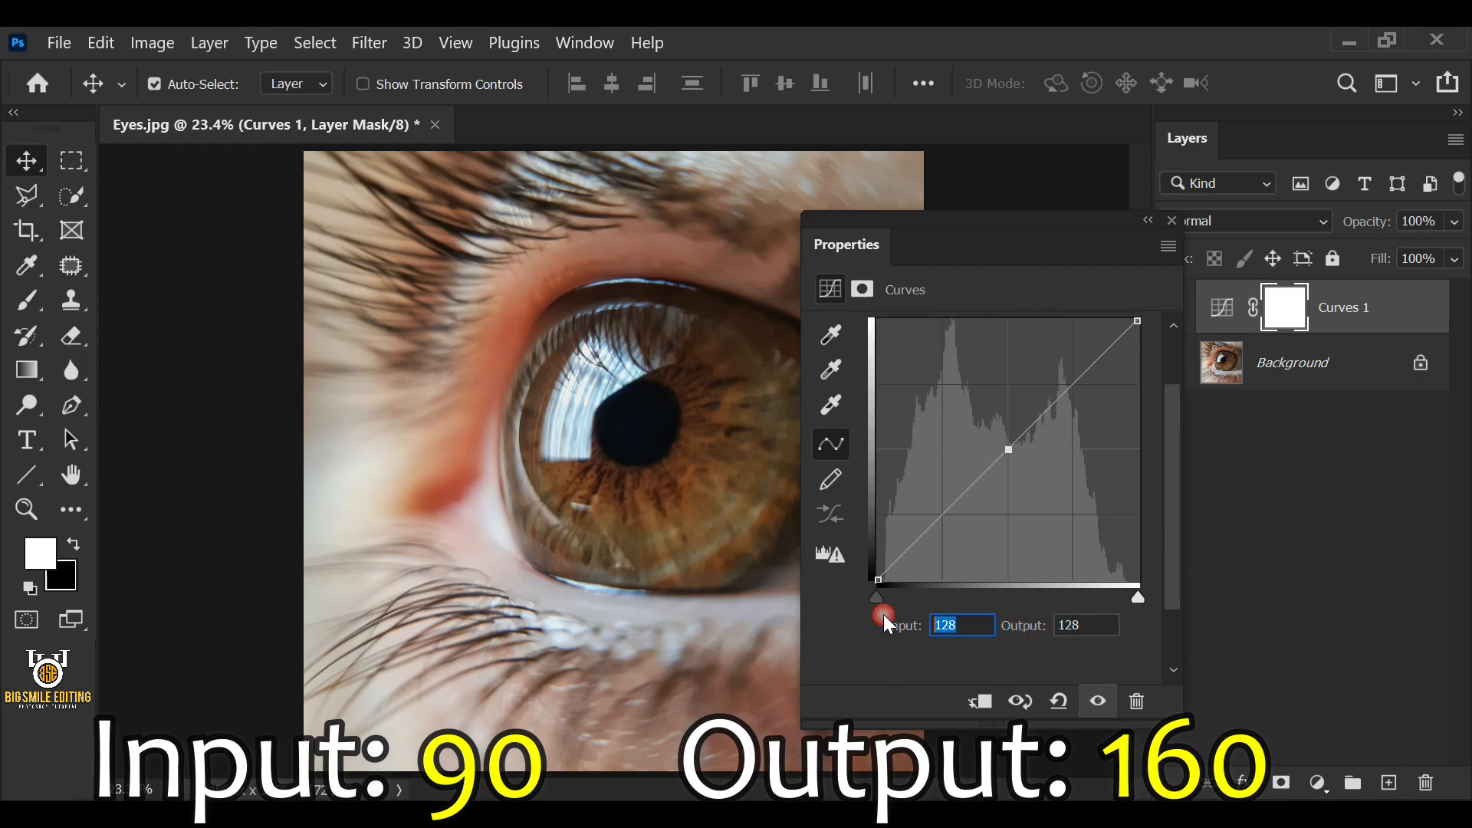
pyautogui.write('90')
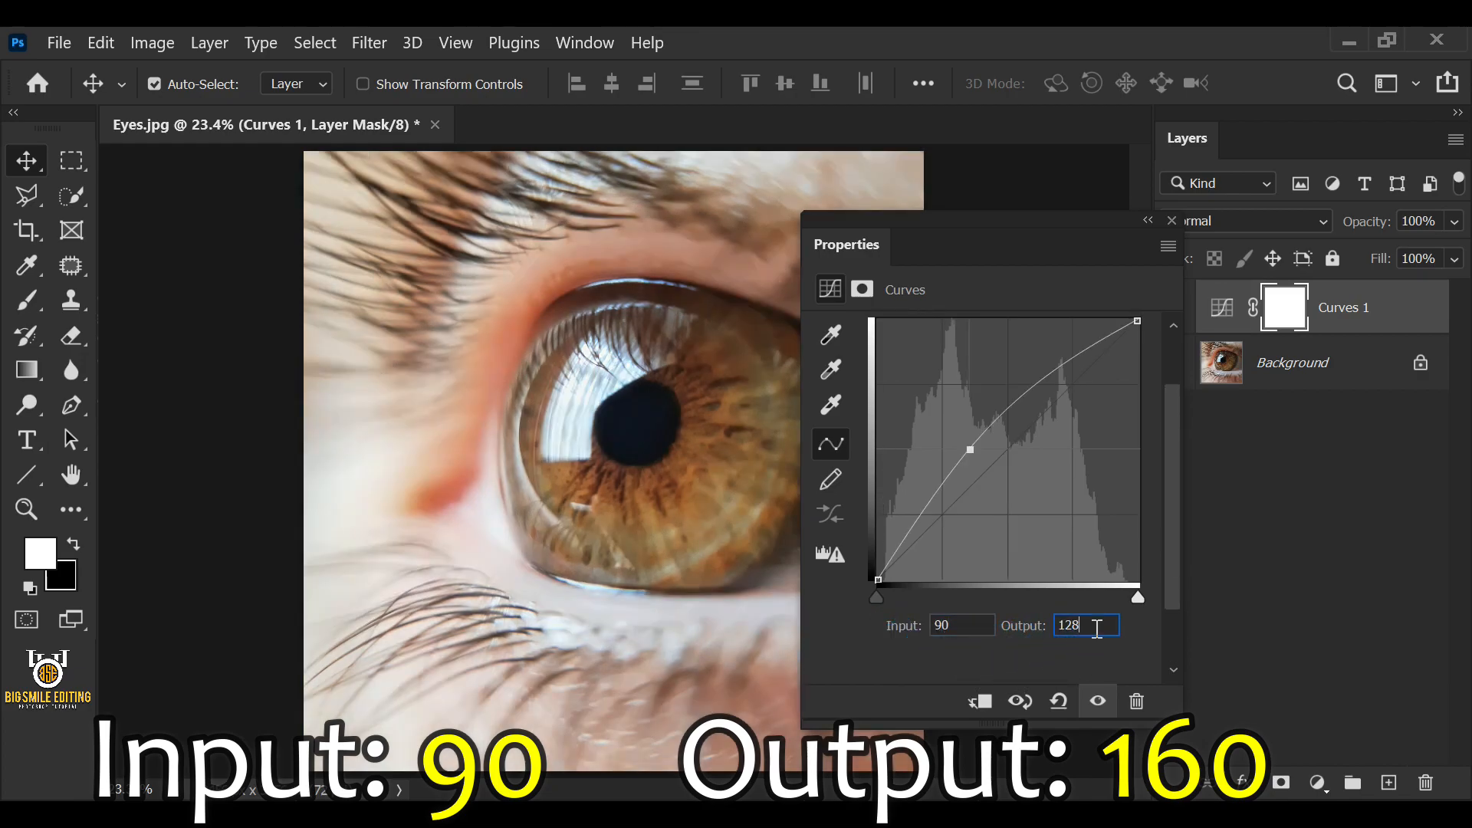
pyautogui.write('1')
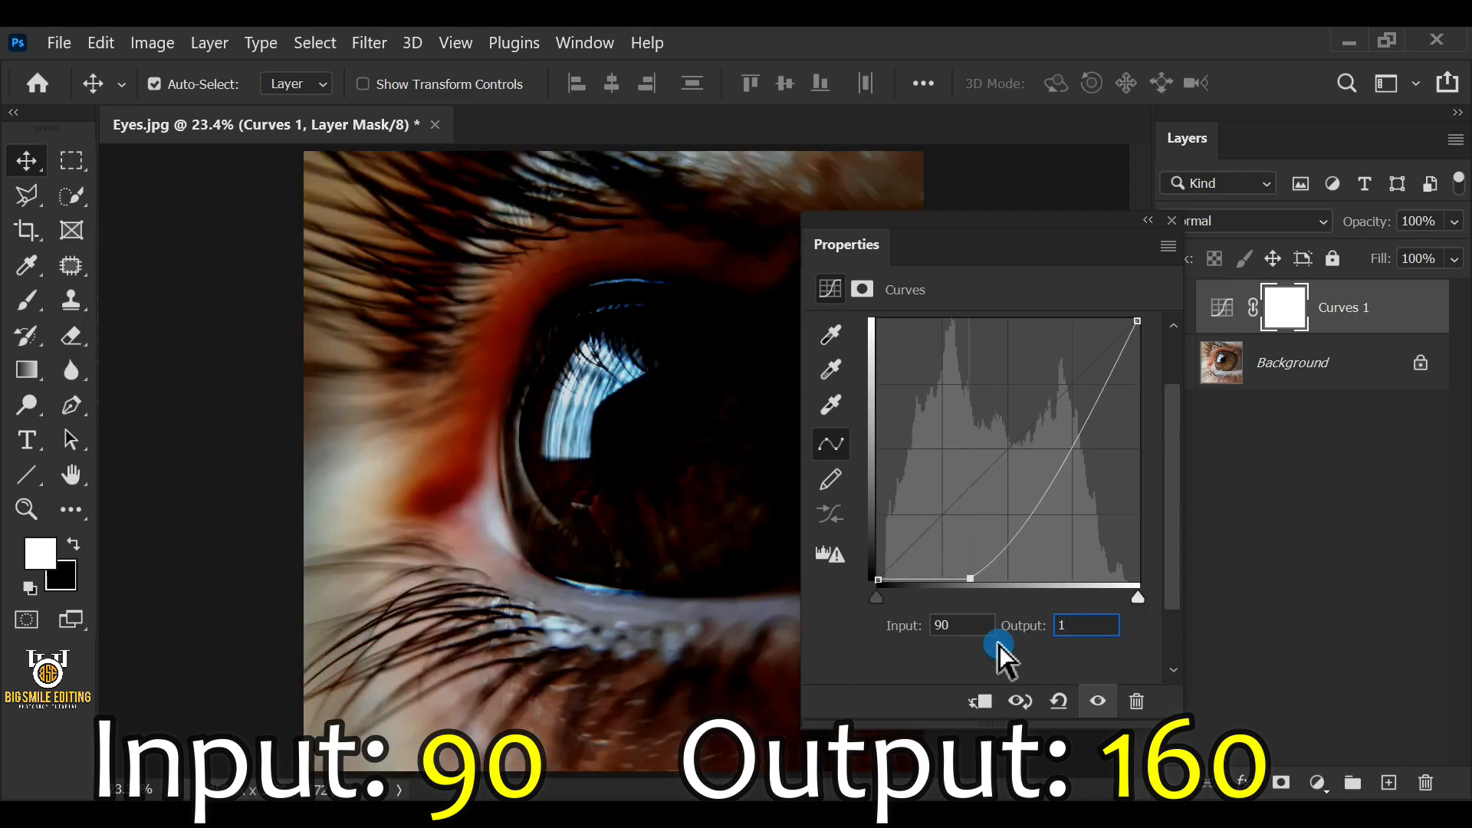
pyautogui.write('60')
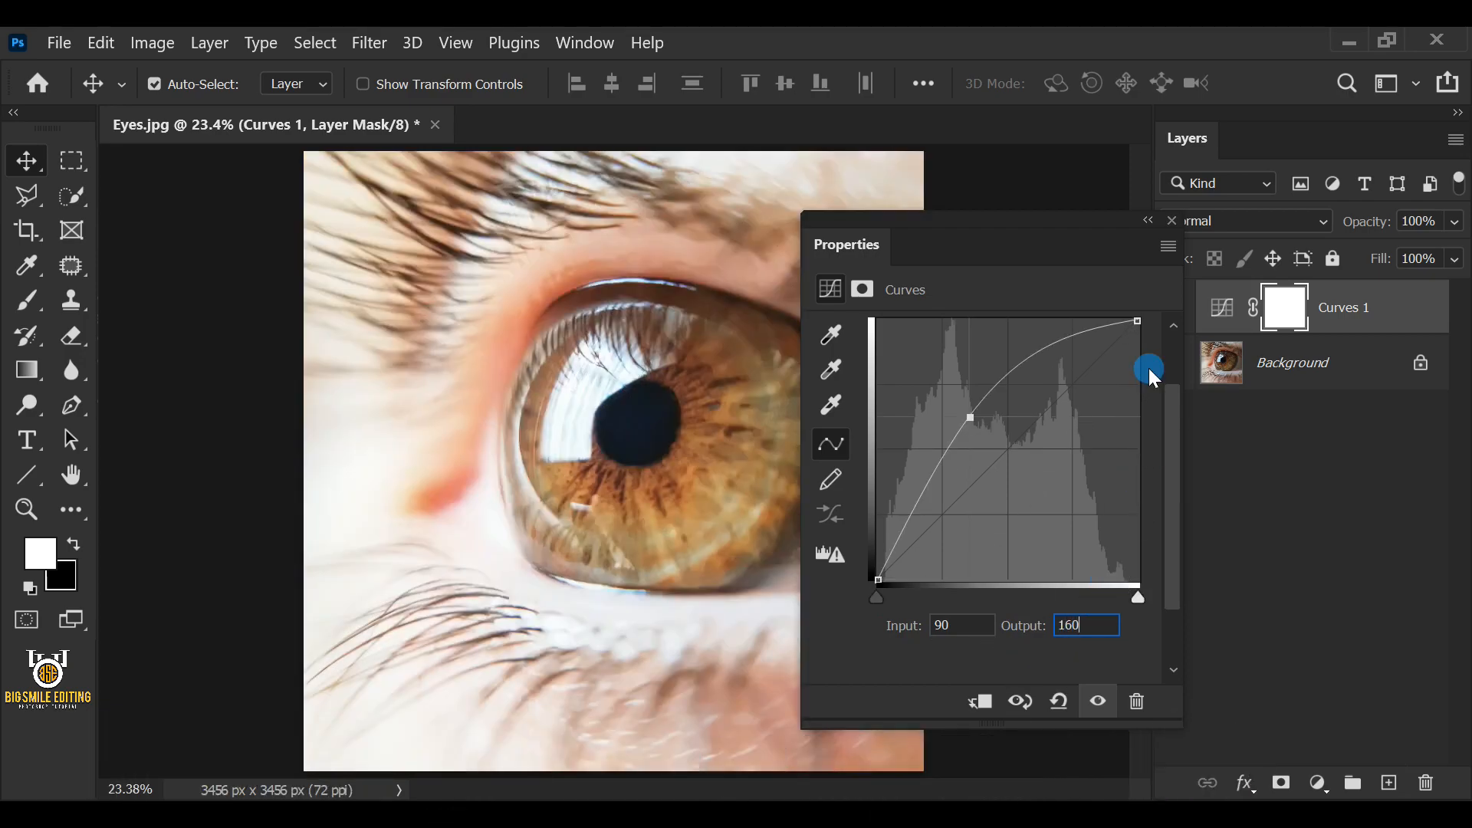
pyautogui.click(1168, 220)
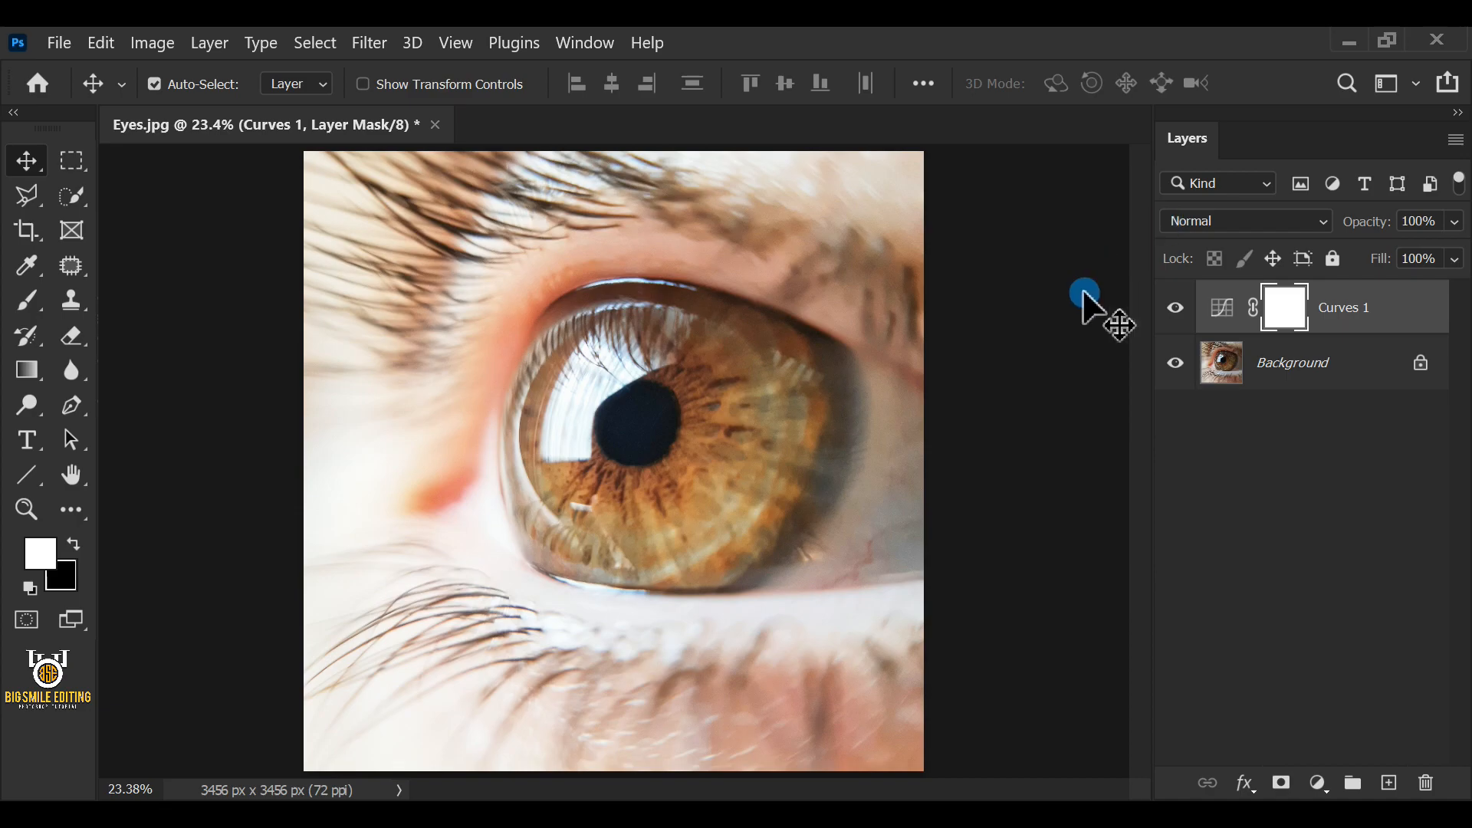
# Step: Invert the Curves layer's mask to black to hide the brightening
pyautogui.click(1283, 309)
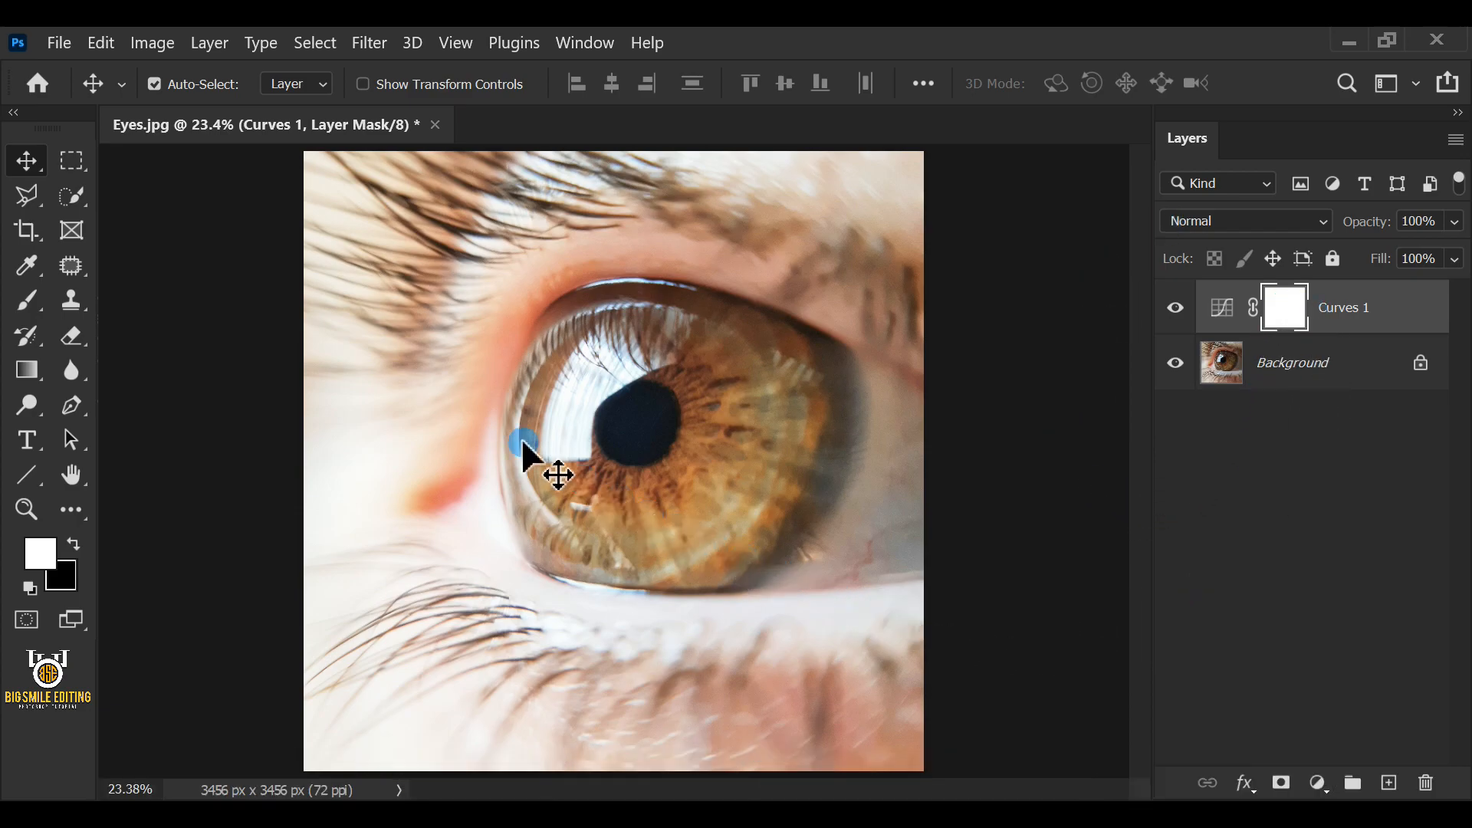
pyautogui.click(153, 43)
pyautogui.click(164, 104)
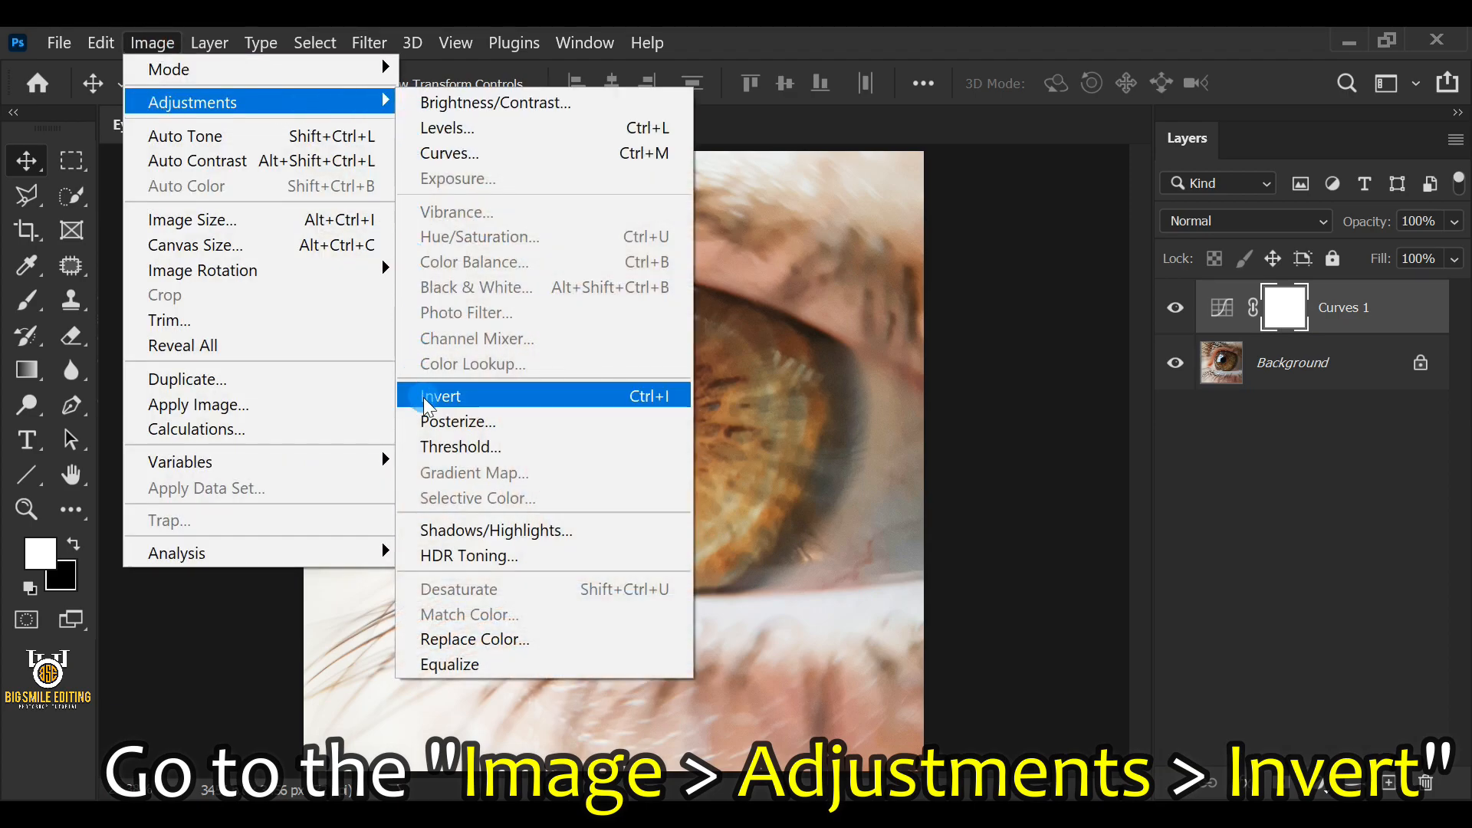
pyautogui.click(599, 398)
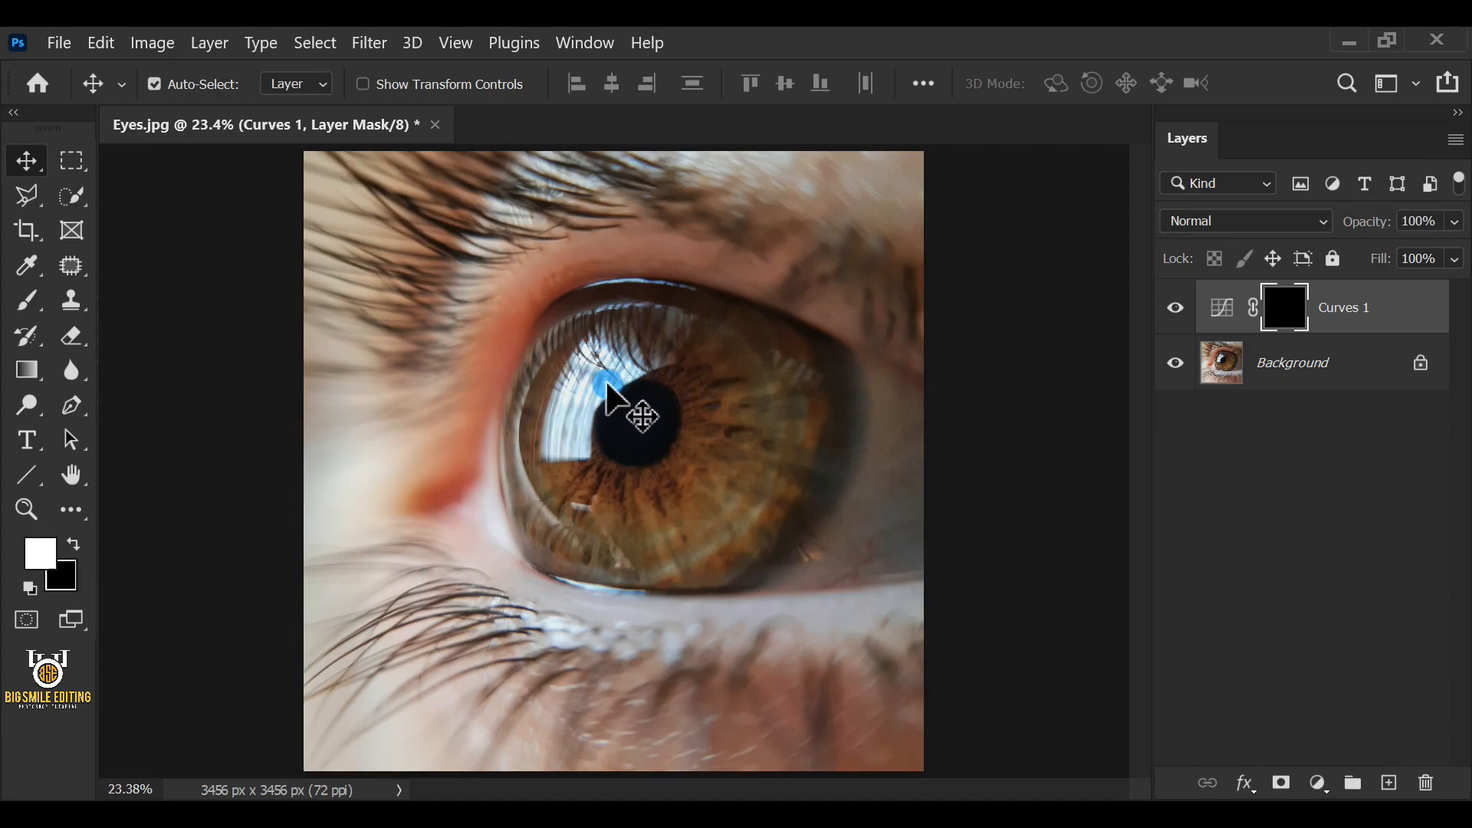
# Step: Set the foreground color to white (ffffff)
pyautogui.click(40, 553)
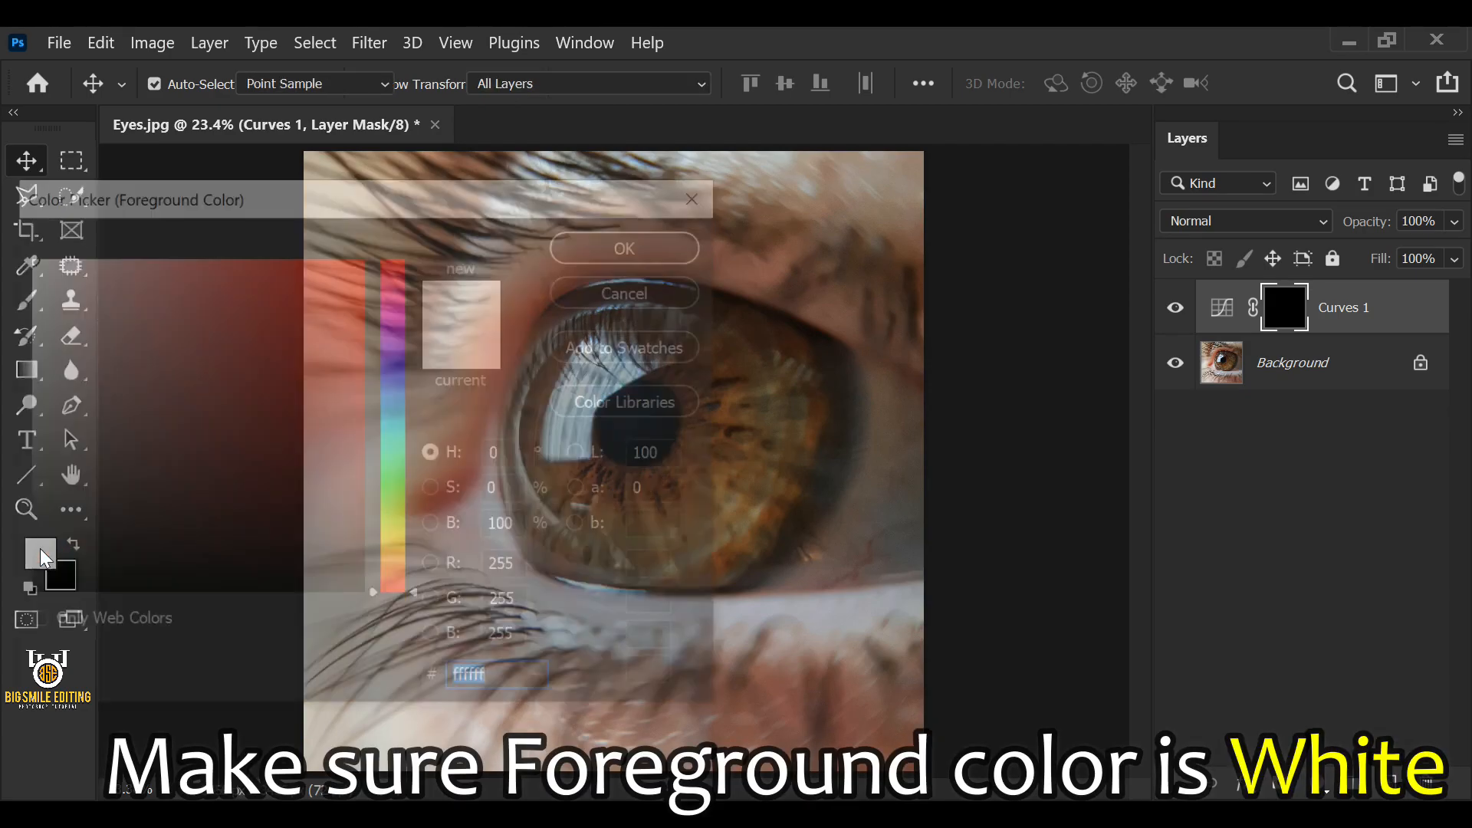
pyautogui.moveTo(85, 559); pyautogui.dragTo(22, 232)
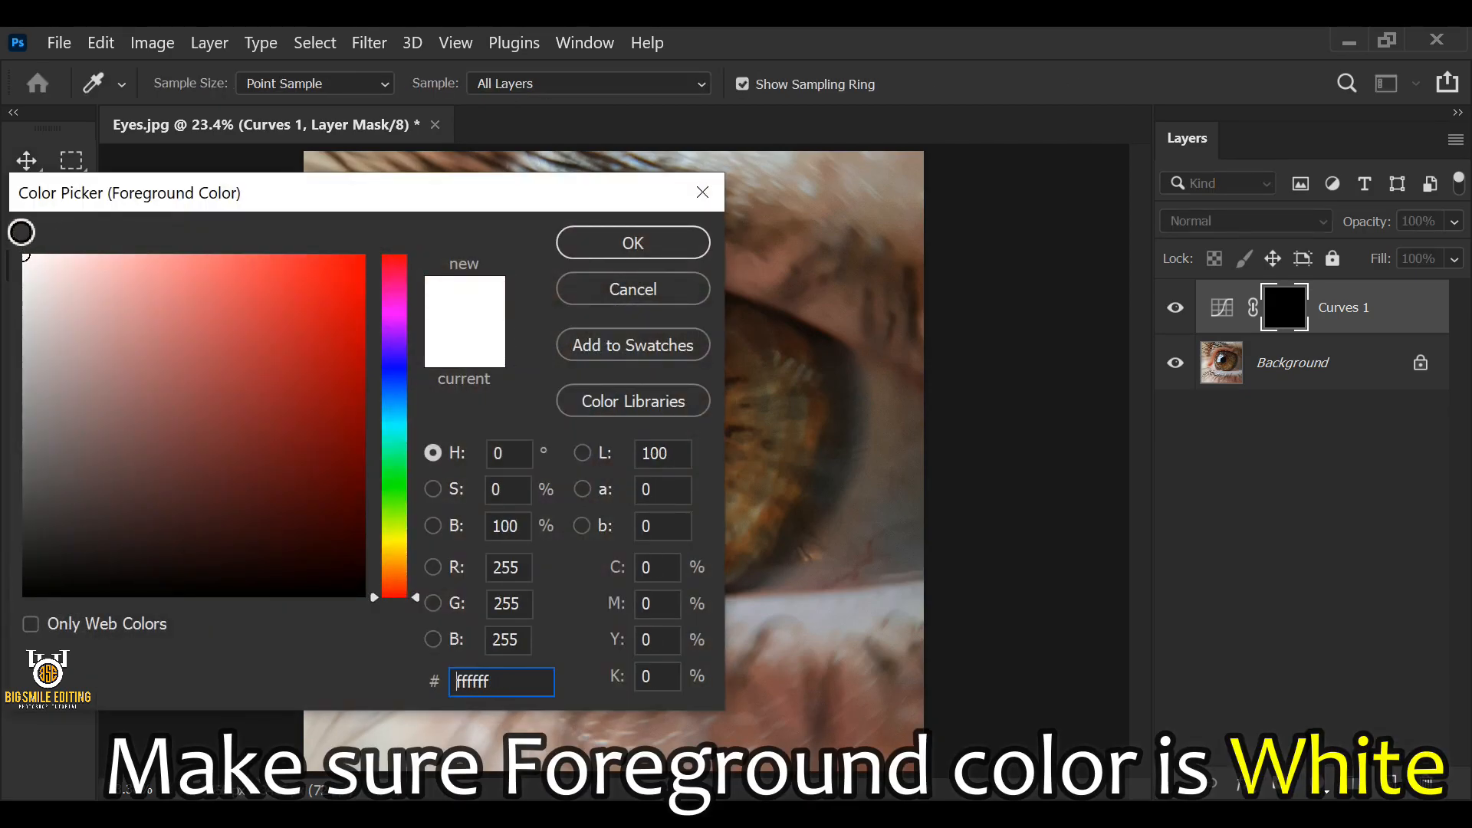
pyautogui.click(471, 682)
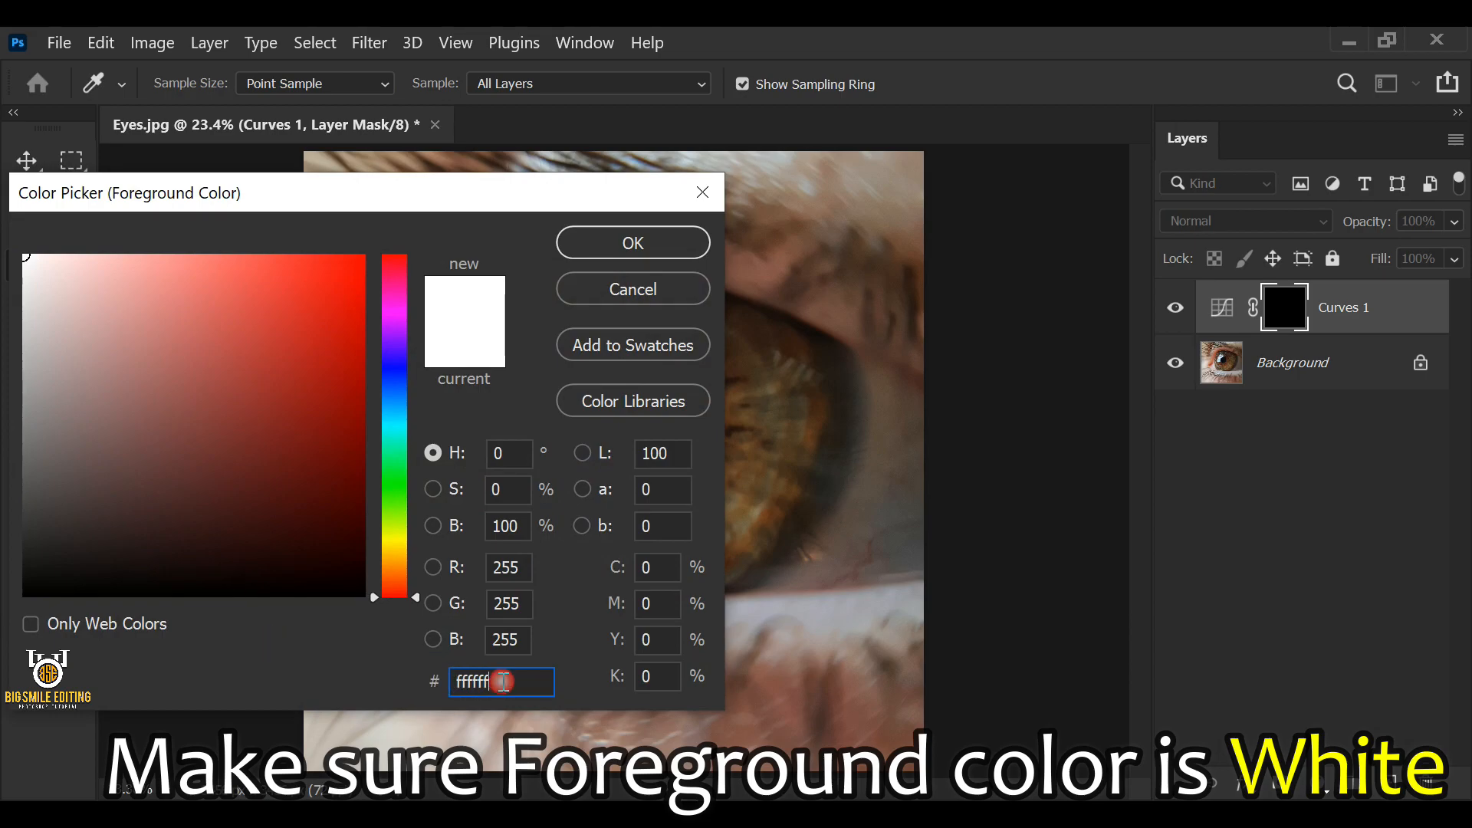
pyautogui.click(631, 242)
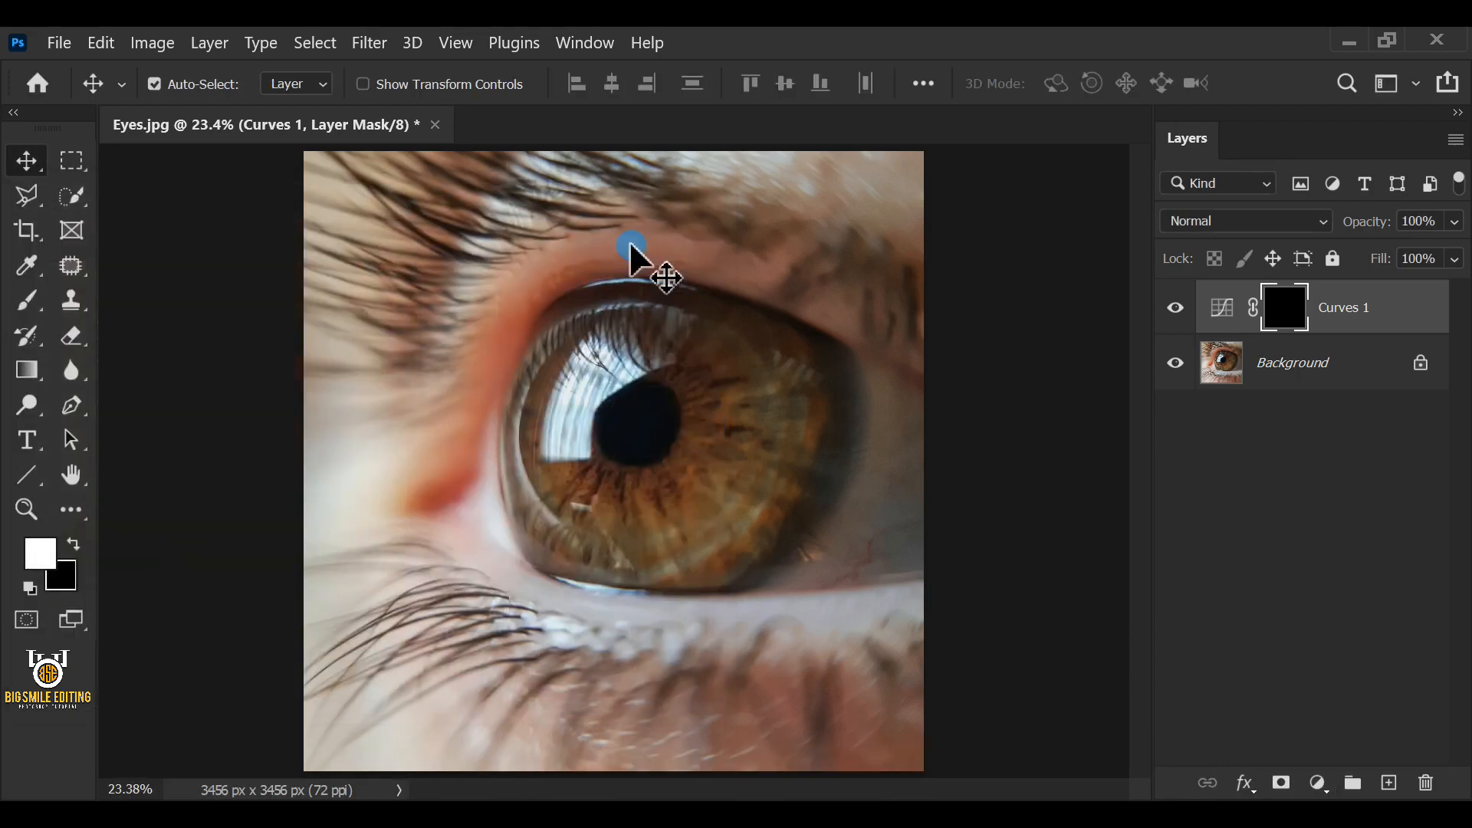
# Step: Choose the Brush tool with a soft round tip at 0% hardness and Normal mode
pyautogui.click(32, 305)
pyautogui.click(201, 297)
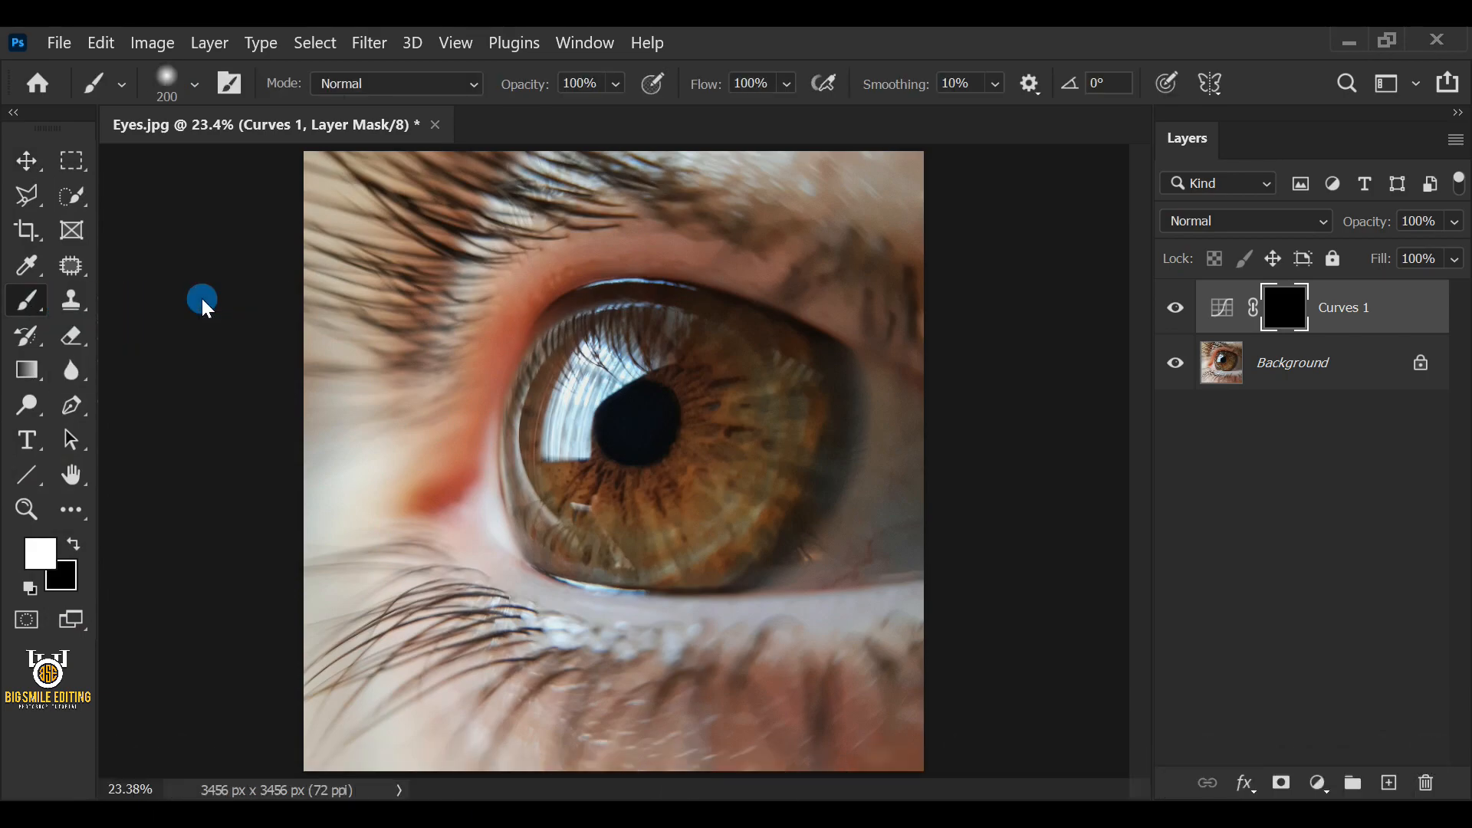
pyautogui.click(196, 84)
pyautogui.click(173, 222)
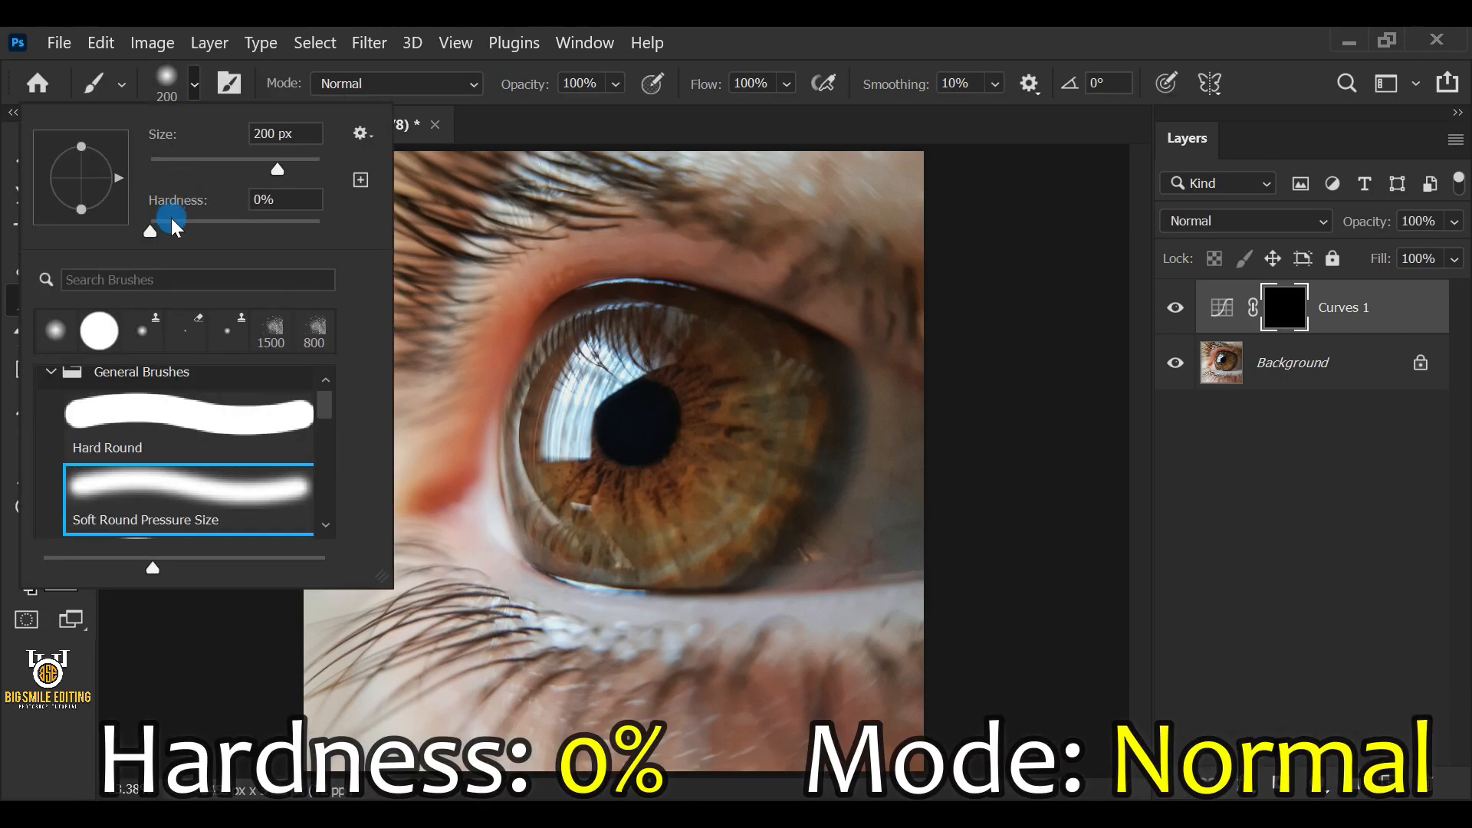
pyautogui.moveTo(162, 238); pyautogui.dragTo(140, 235)
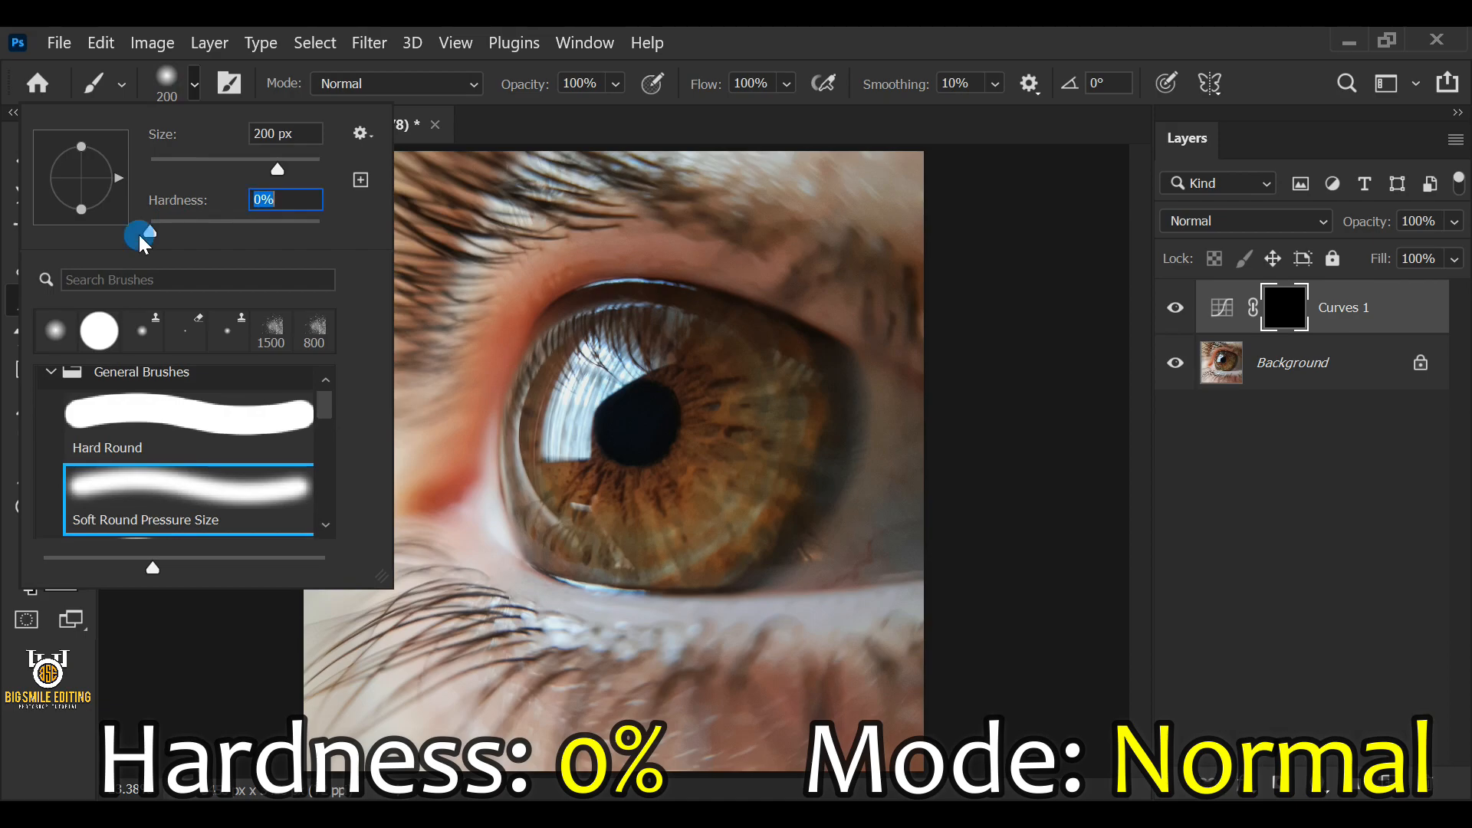
pyautogui.click(356, 79)
pyautogui.click(357, 88)
pyautogui.click(357, 90)
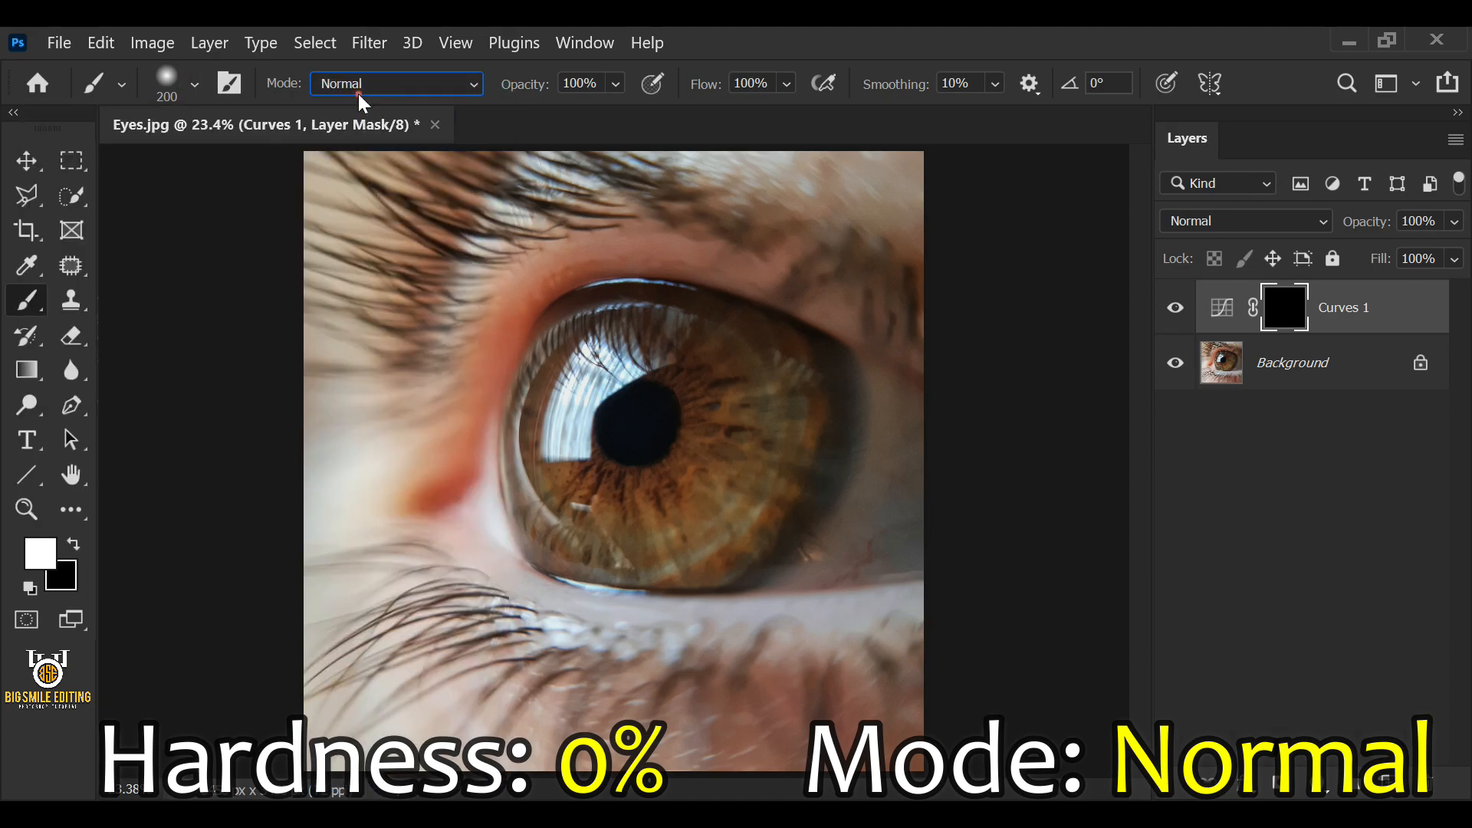
# Step: Set the brush's opacity and flow both to 100%
pyautogui.click(614, 81)
pyautogui.moveTo(583, 113); pyautogui.dragTo(702, 121)
pyautogui.click(786, 83)
pyautogui.click(776, 112)
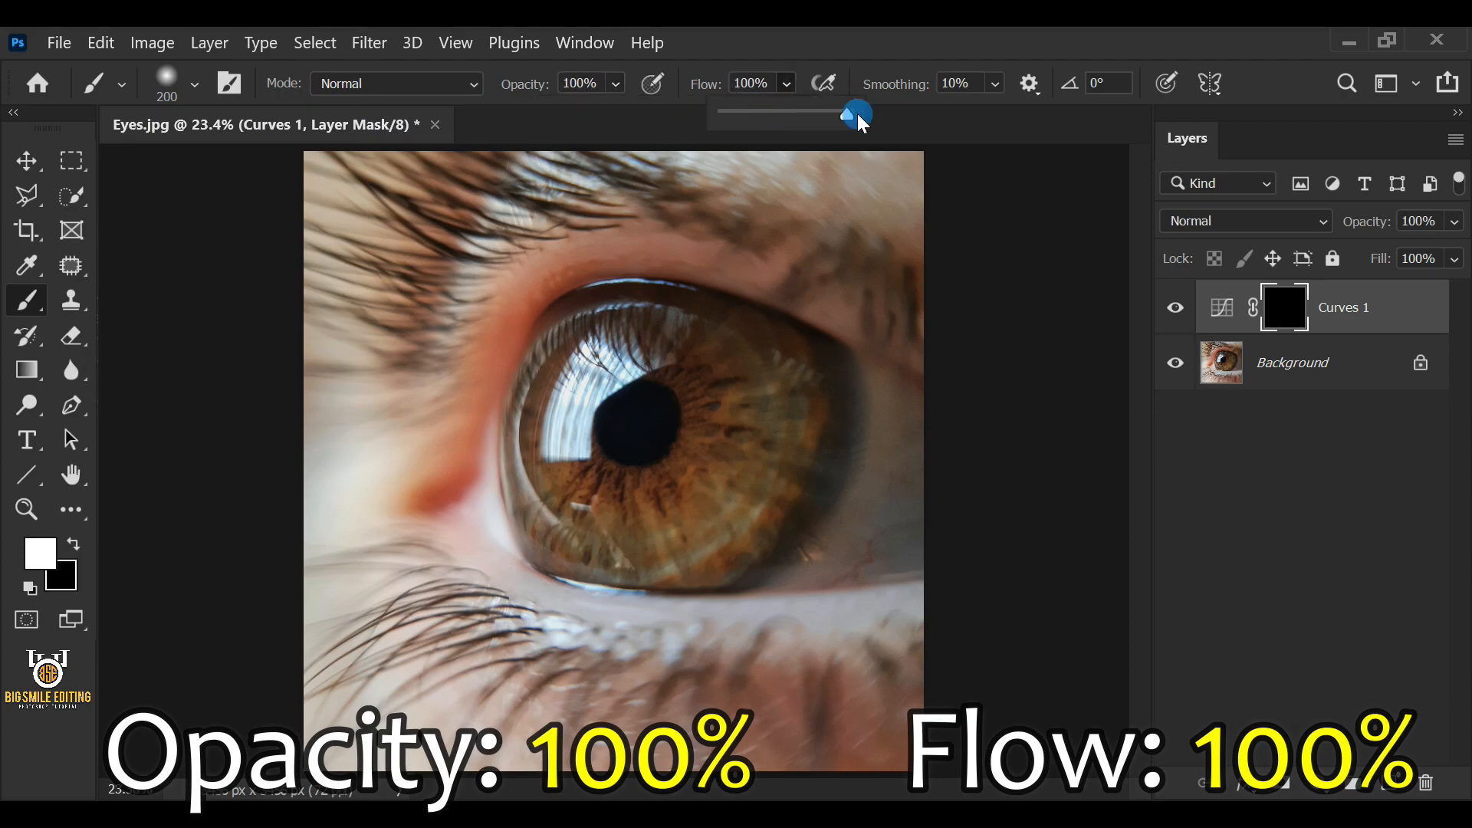
# Step: Enlarge the brush to 900 px and paint white over the iris on the Curves mask to brighten it
pyautogui.press(']')
pyautogui.press(']')
pyautogui.press(']')
pyautogui.press(']')
pyautogui.press(']')
pyautogui.press(']')
pyautogui.press(']')
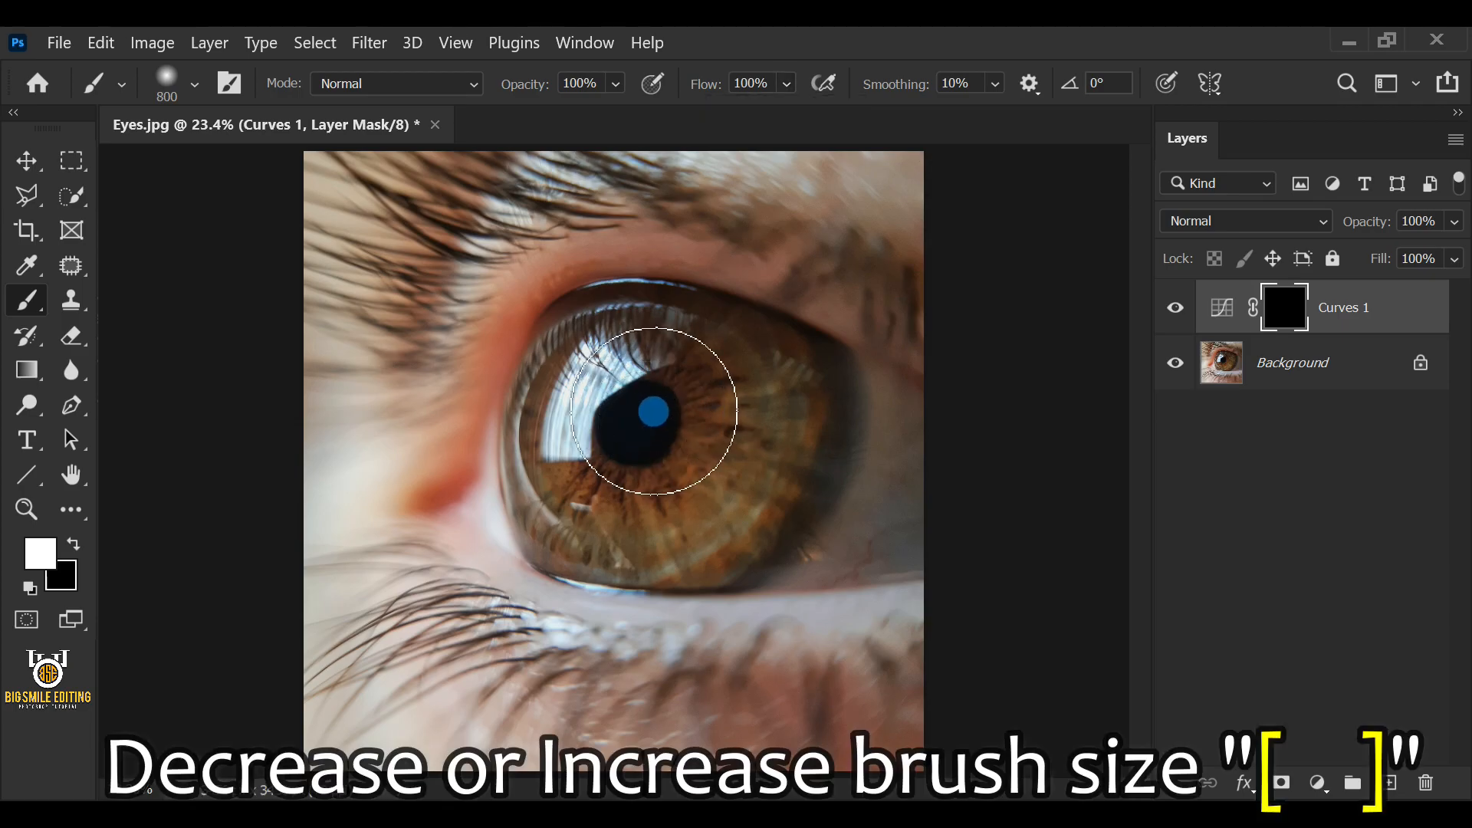
pyautogui.press(']')
pyautogui.moveTo(655, 370)
pyautogui.mouseDown()
pyautogui.moveTo(603, 373)
pyautogui.moveTo(566, 469)
pyautogui.moveTo(591, 506)
pyautogui.moveTo(667, 518)
pyautogui.moveTo(730, 485)
pyautogui.moveTo(755, 404)
pyautogui.moveTo(720, 372)
pyautogui.moveTo(639, 356)
pyautogui.moveTo(573, 404)
pyautogui.moveTo(581, 504)
pyautogui.moveTo(667, 433)
pyautogui.moveTo(725, 435)
pyautogui.moveTo(733, 379)
pyautogui.moveTo(740, 455)
pyautogui.moveTo(727, 492)
pyautogui.moveTo(659, 519)
pyautogui.moveTo(577, 491)
pyautogui.moveTo(580, 398)
pyautogui.moveTo(656, 373)
pyautogui.moveTo(687, 427)
pyautogui.moveTo(634, 409)
pyautogui.mouseUp()
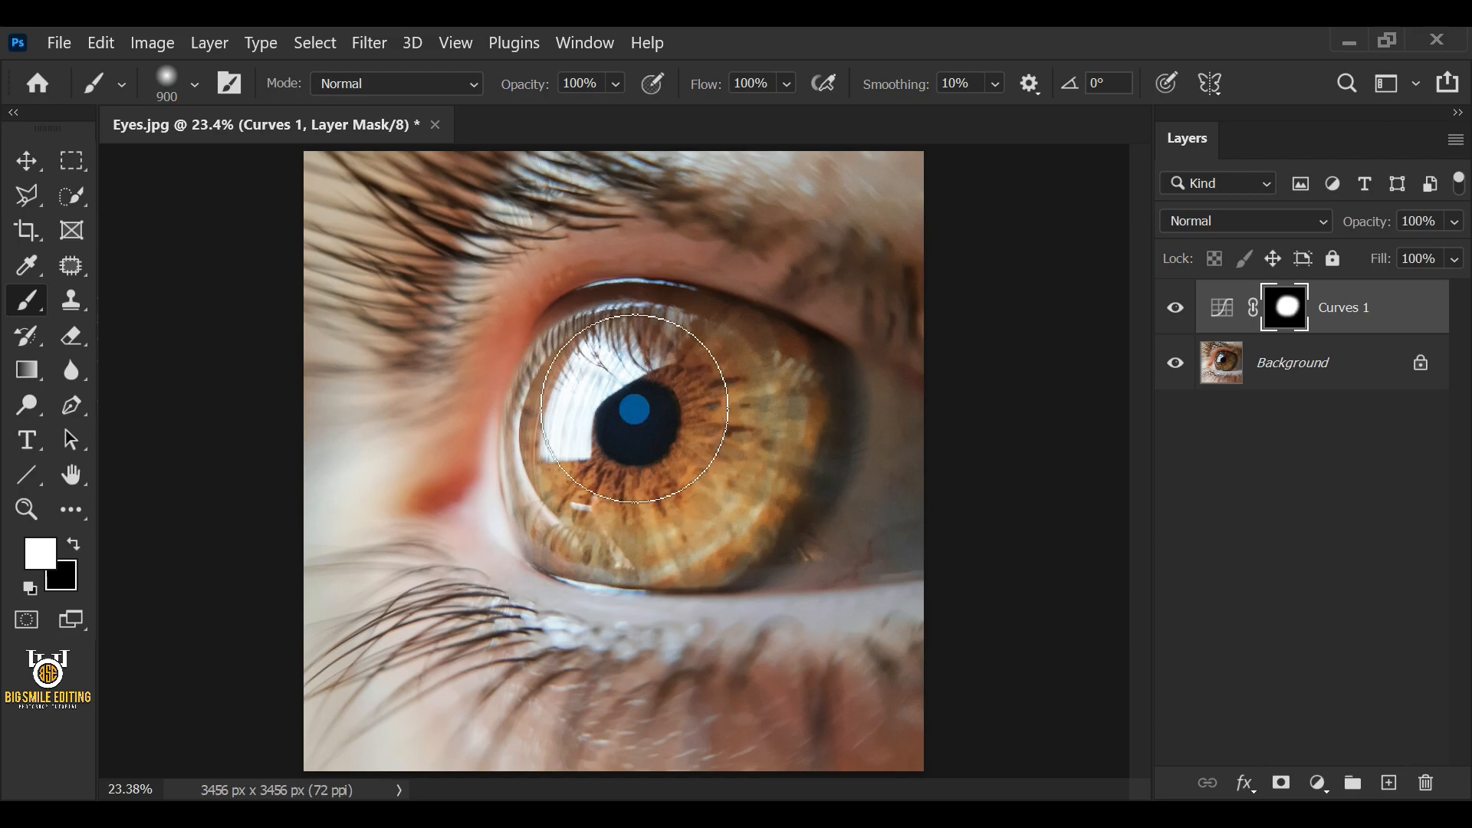
# Step: Add a Hue/Saturation adjustment layer with Colorize enabled, hue 185 and saturation 75
pyautogui.click(1313, 780)
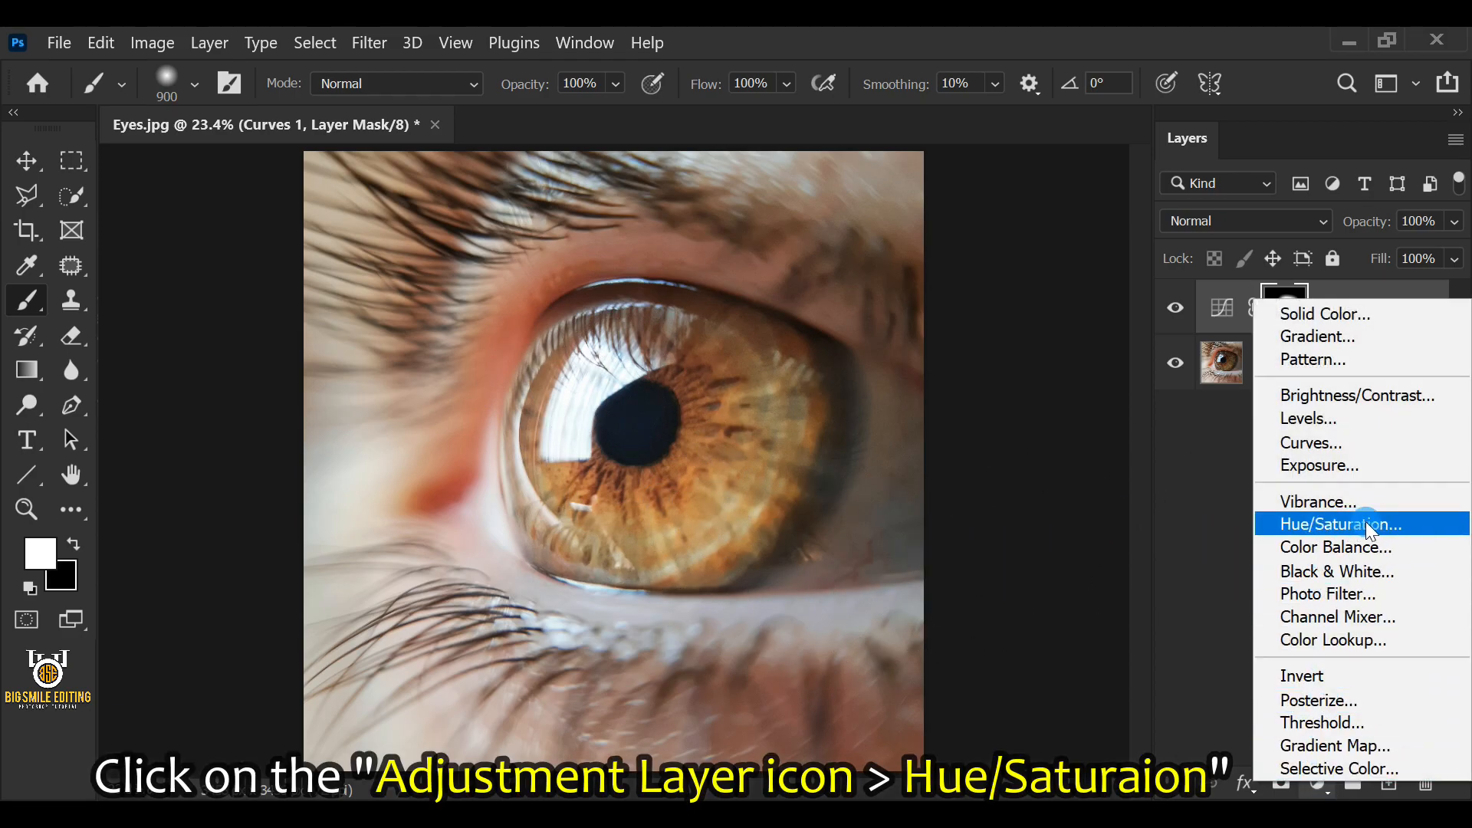
pyautogui.click(1409, 521)
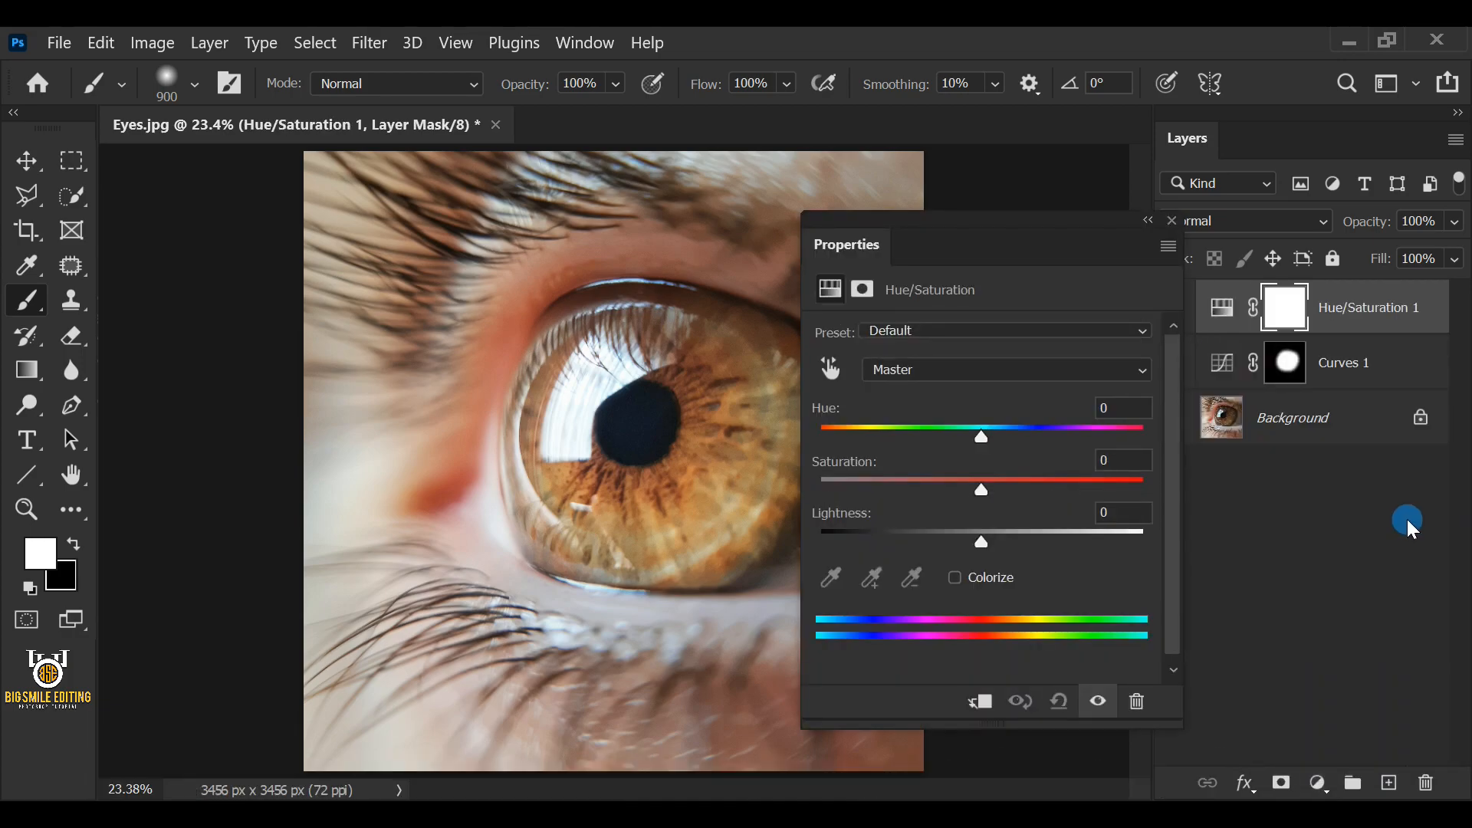
pyautogui.click(956, 579)
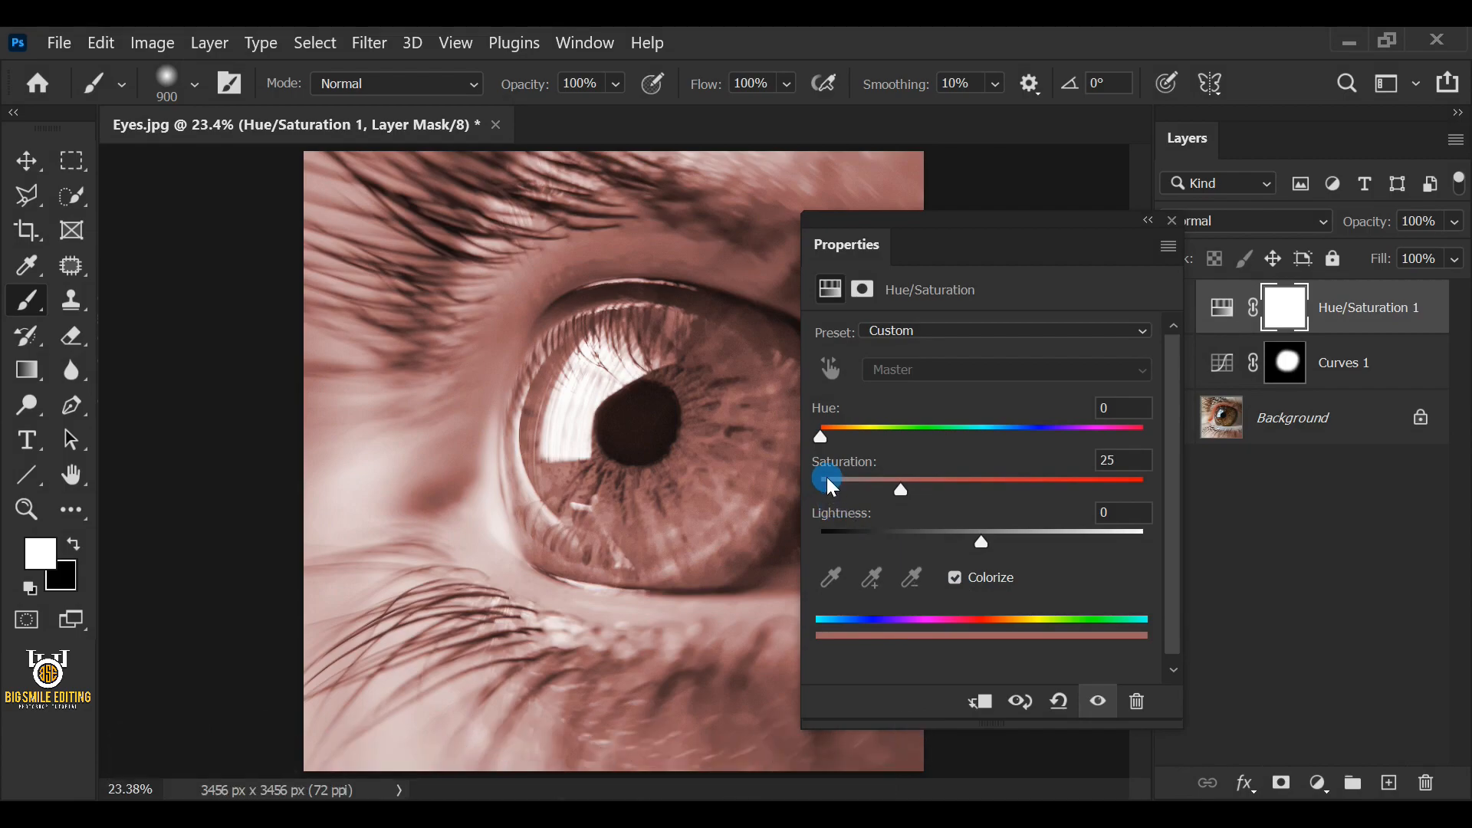
pyautogui.moveTo(822, 439); pyautogui.dragTo(987, 442)
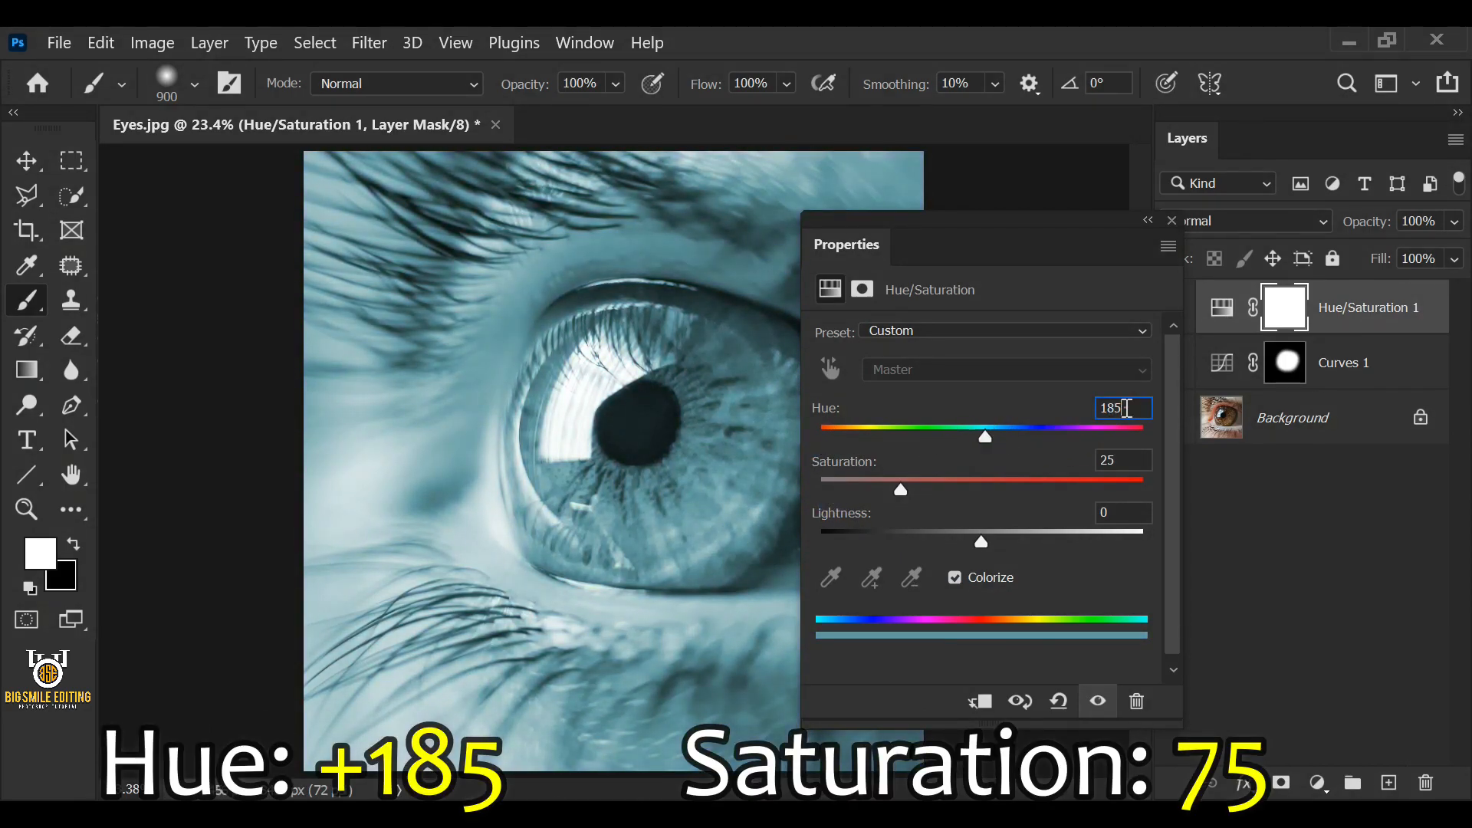
pyautogui.moveTo(930, 515); pyautogui.dragTo(1101, 496)
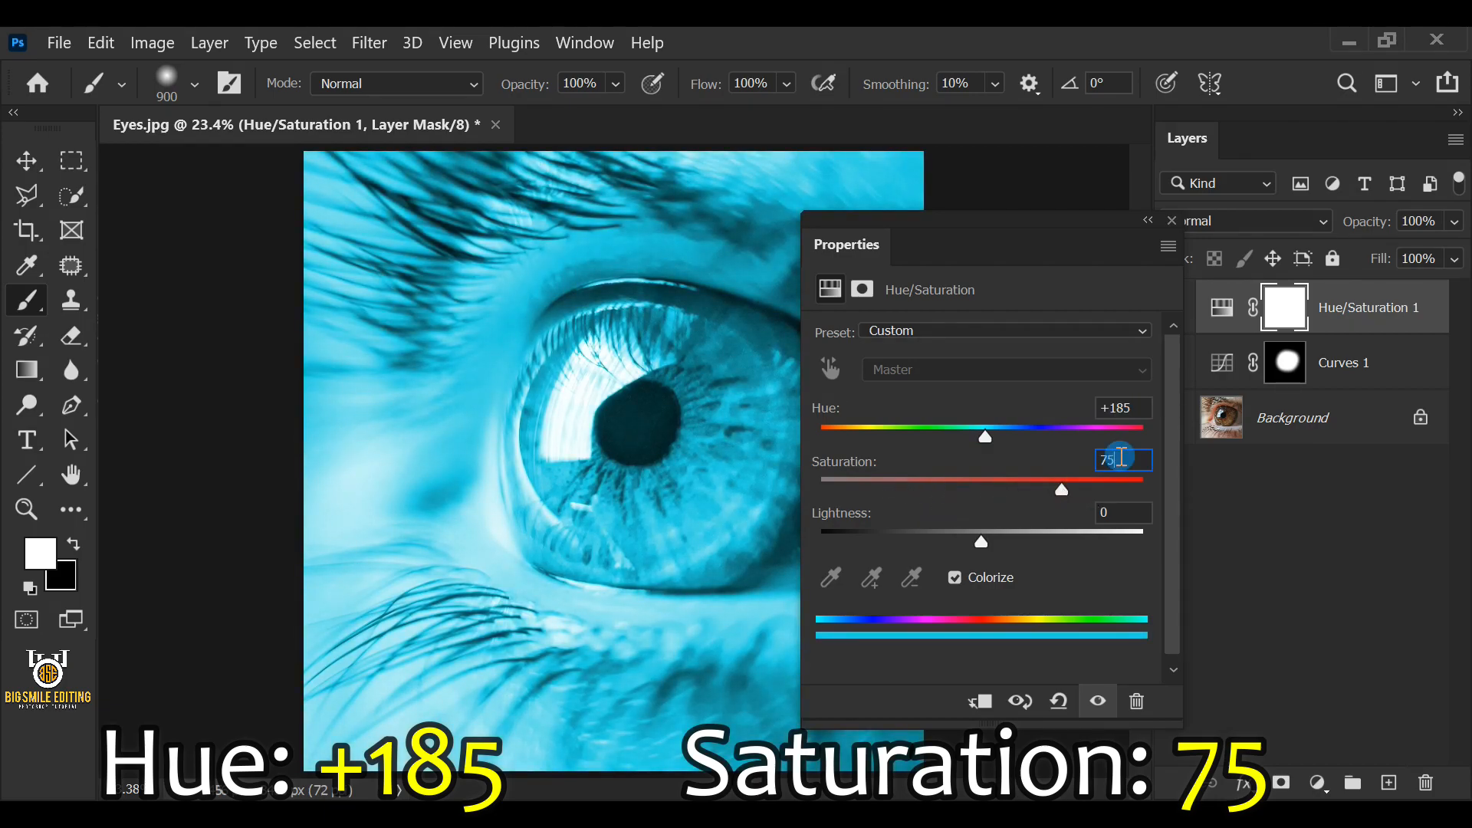
pyautogui.click(1171, 219)
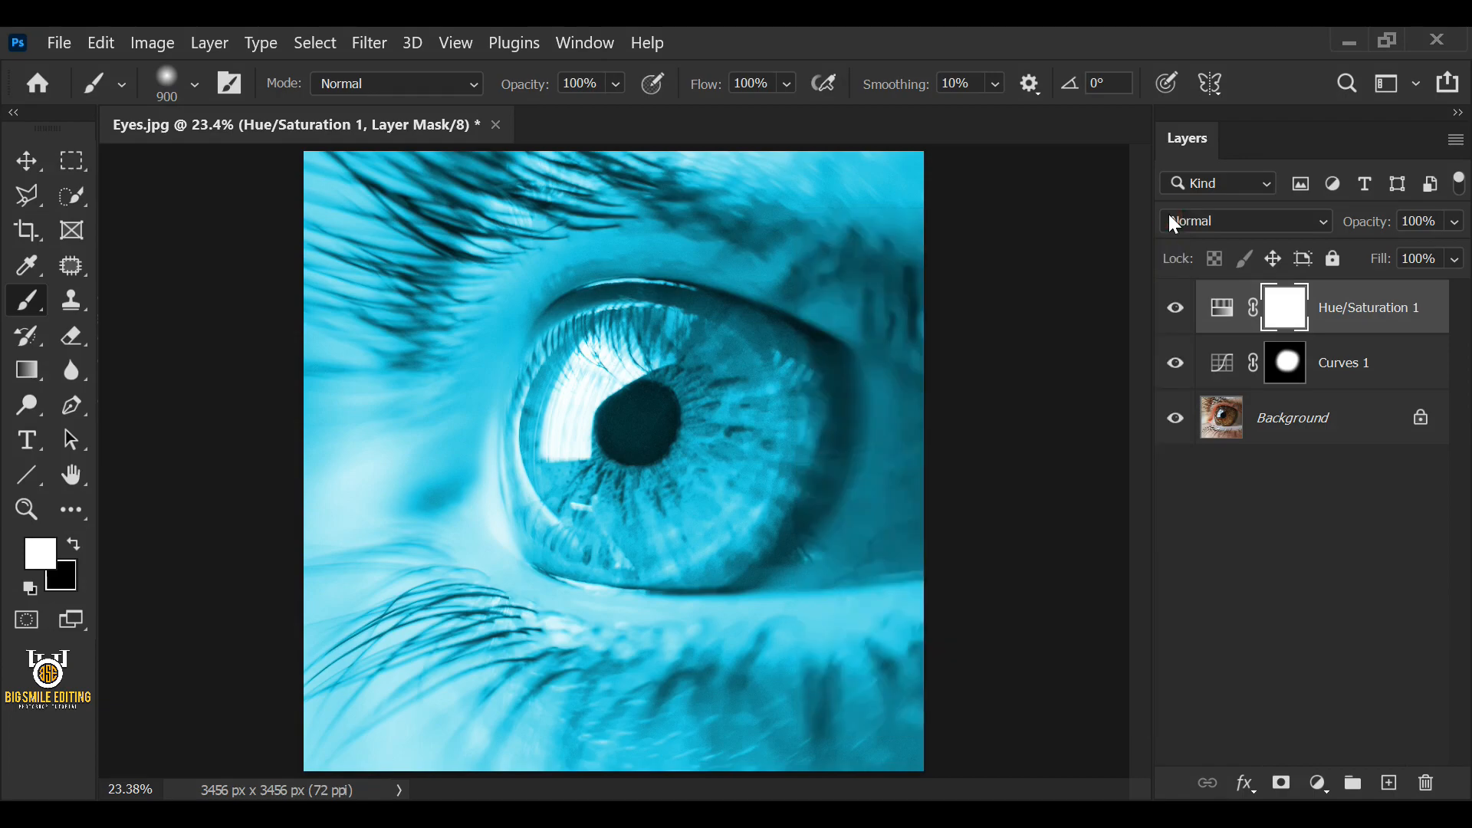
# Step: Invert the Hue/Saturation layer's mask to black to hide the blue tint
pyautogui.click(1277, 310)
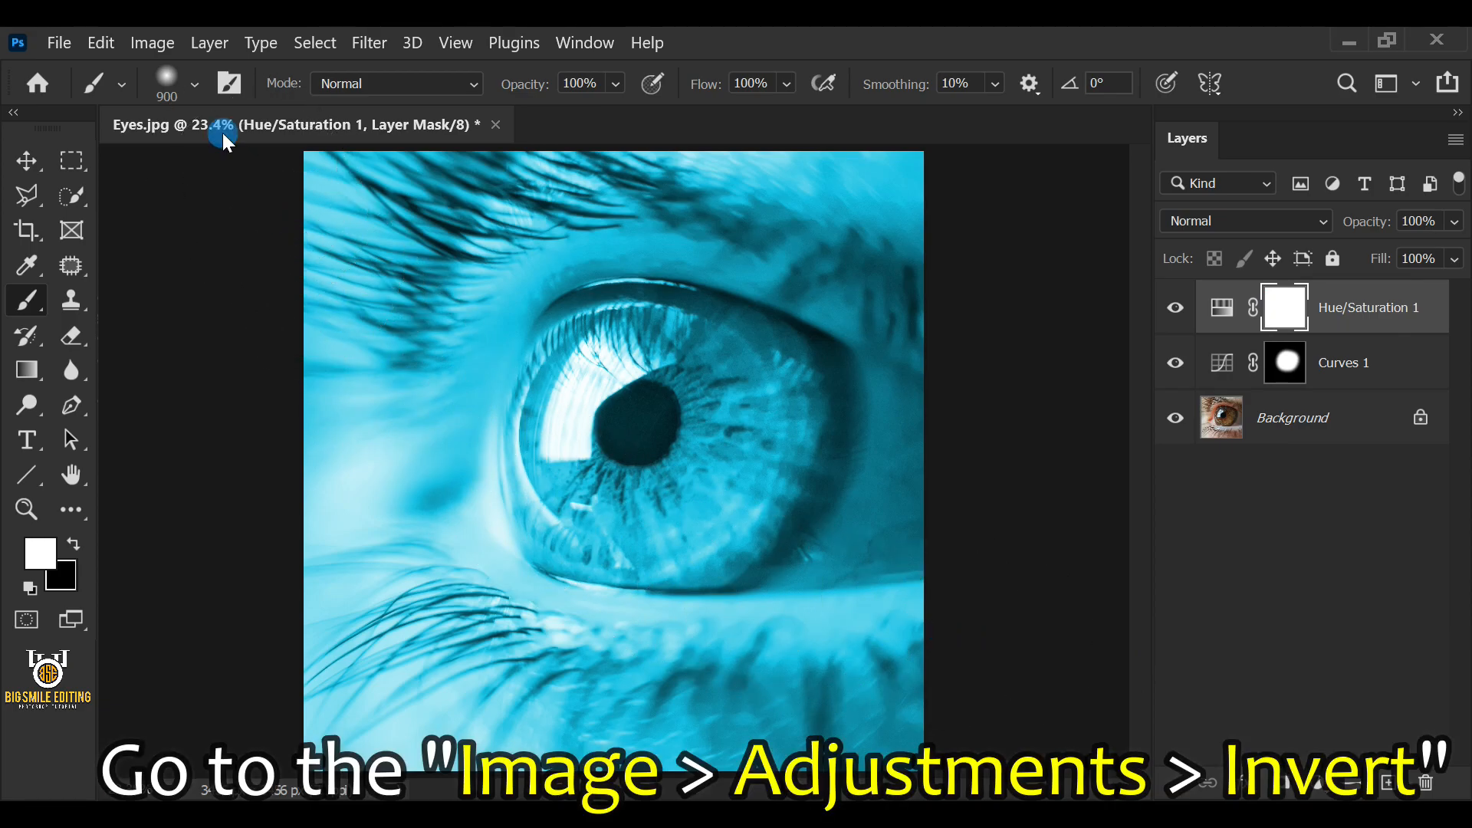
pyautogui.click(152, 43)
pyautogui.moveTo(170, 108)
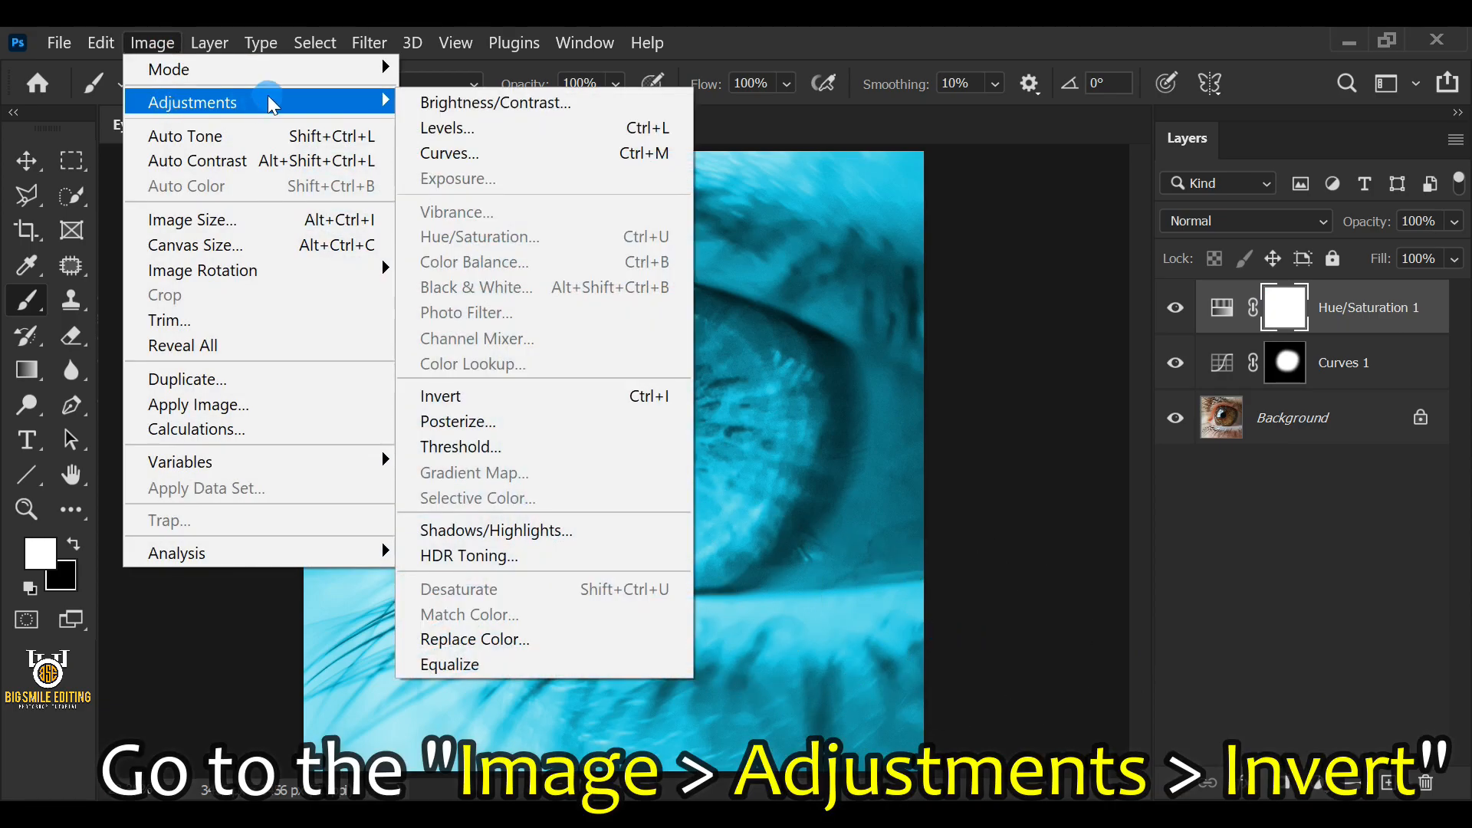
pyautogui.click(564, 397)
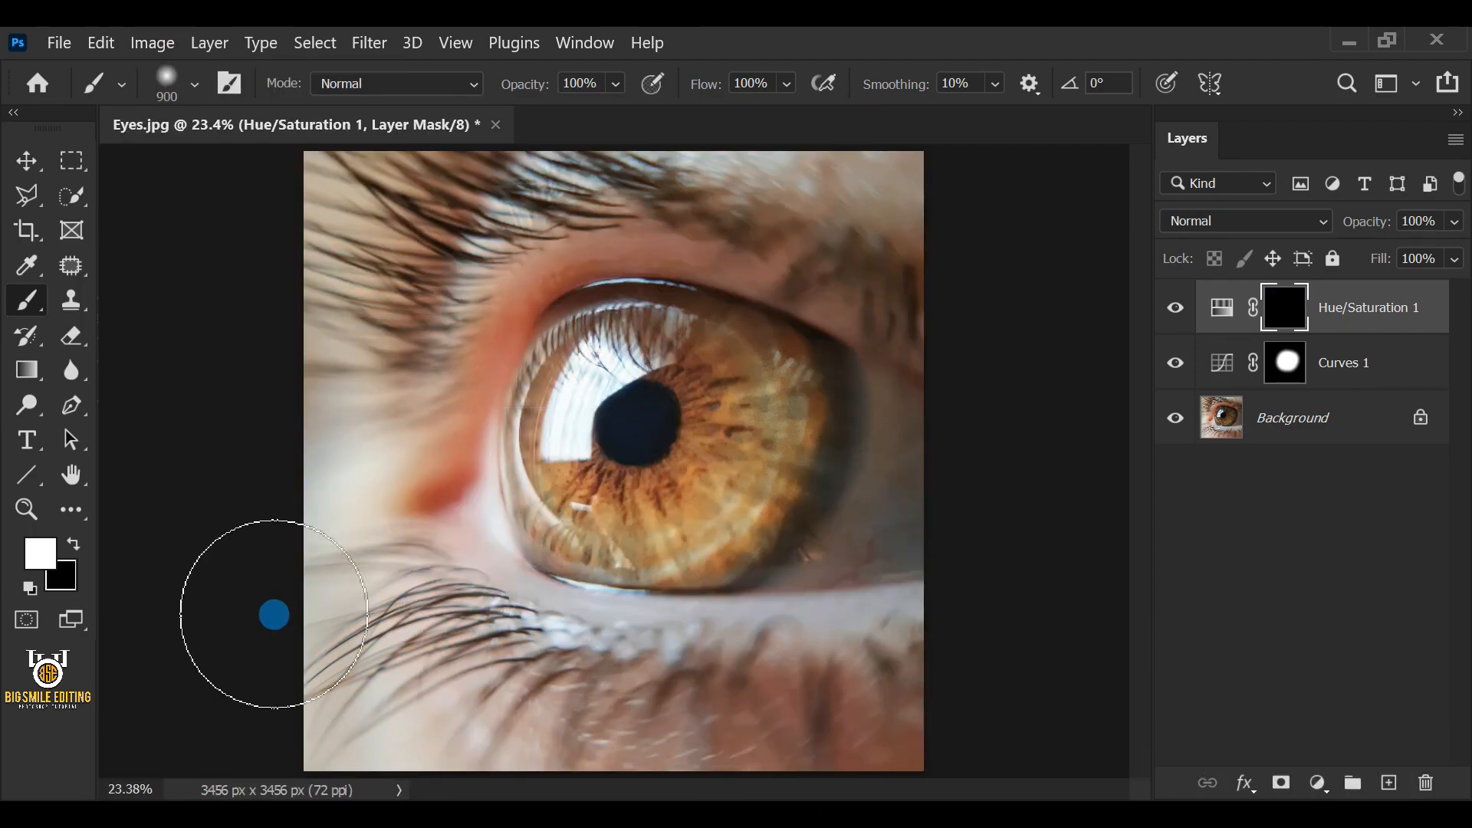
# Step: Using white (ffffff) as the foreground color, paint over the iris on the Hue/Saturation mask to turn it blue
pyautogui.click(40, 552)
pyautogui.moveTo(130, 558); pyautogui.dragTo(7, 235)
pyautogui.click(500, 681)
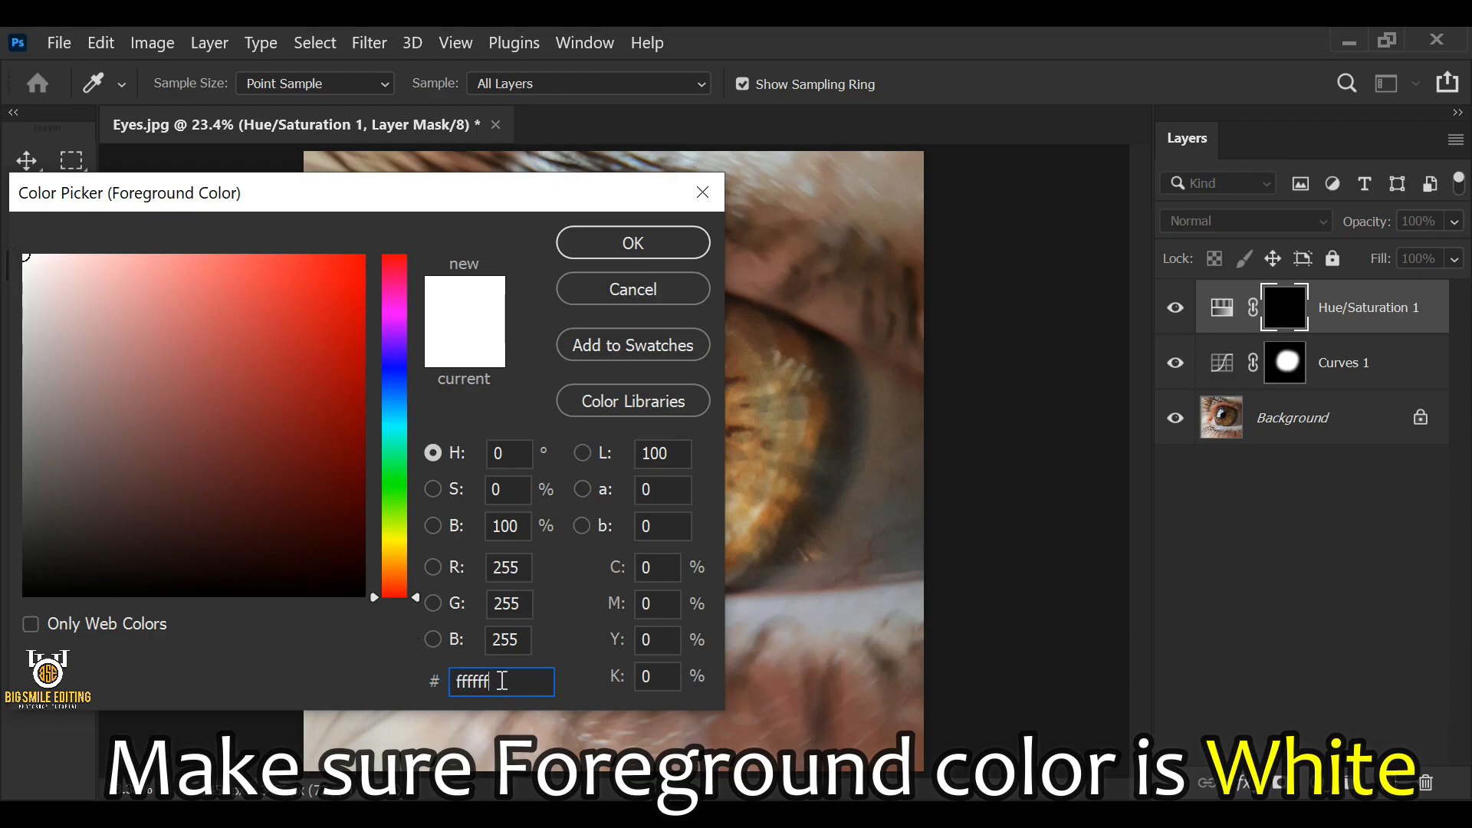
pyautogui.click(586, 241)
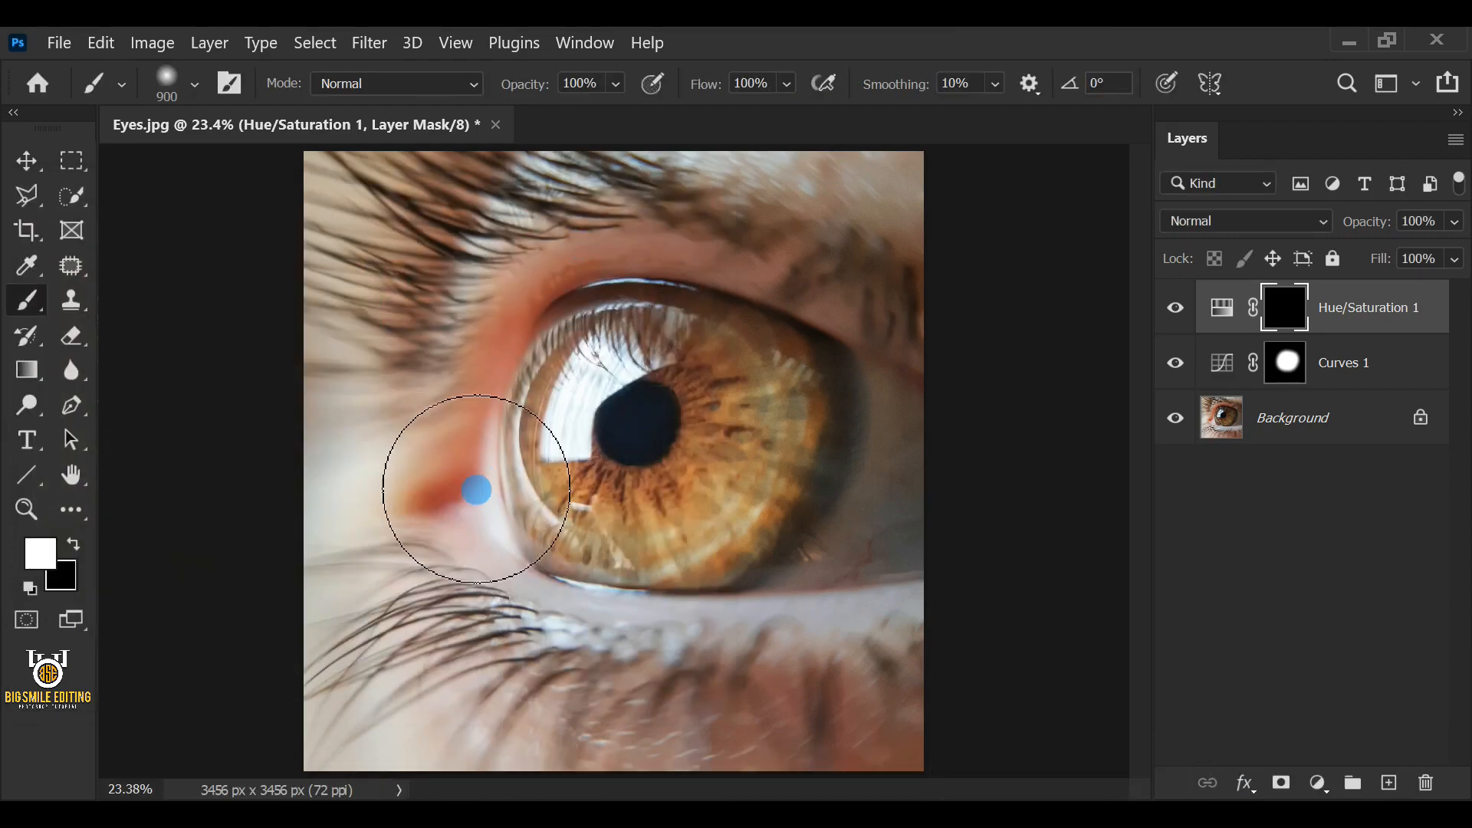
pyautogui.moveTo(689, 450)
pyautogui.mouseDown()
pyautogui.moveTo(695, 390)
pyautogui.moveTo(625, 366)
pyautogui.moveTo(610, 367)
pyautogui.moveTo(696, 368)
pyautogui.moveTo(750, 397)
pyautogui.moveTo(731, 474)
pyautogui.moveTo(698, 520)
pyautogui.moveTo(591, 511)
pyautogui.moveTo(563, 446)
pyautogui.moveTo(645, 372)
pyautogui.moveTo(680, 389)
pyautogui.moveTo(646, 464)
pyautogui.moveTo(754, 393)
pyautogui.moveTo(666, 478)
pyautogui.moveTo(600, 469)
pyautogui.moveTo(728, 480)
pyautogui.moveTo(740, 441)
pyautogui.moveTo(636, 369)
pyautogui.moveTo(602, 498)
pyautogui.moveTo(601, 479)
pyautogui.moveTo(678, 465)
pyautogui.moveTo(651, 429)
pyautogui.mouseUp()
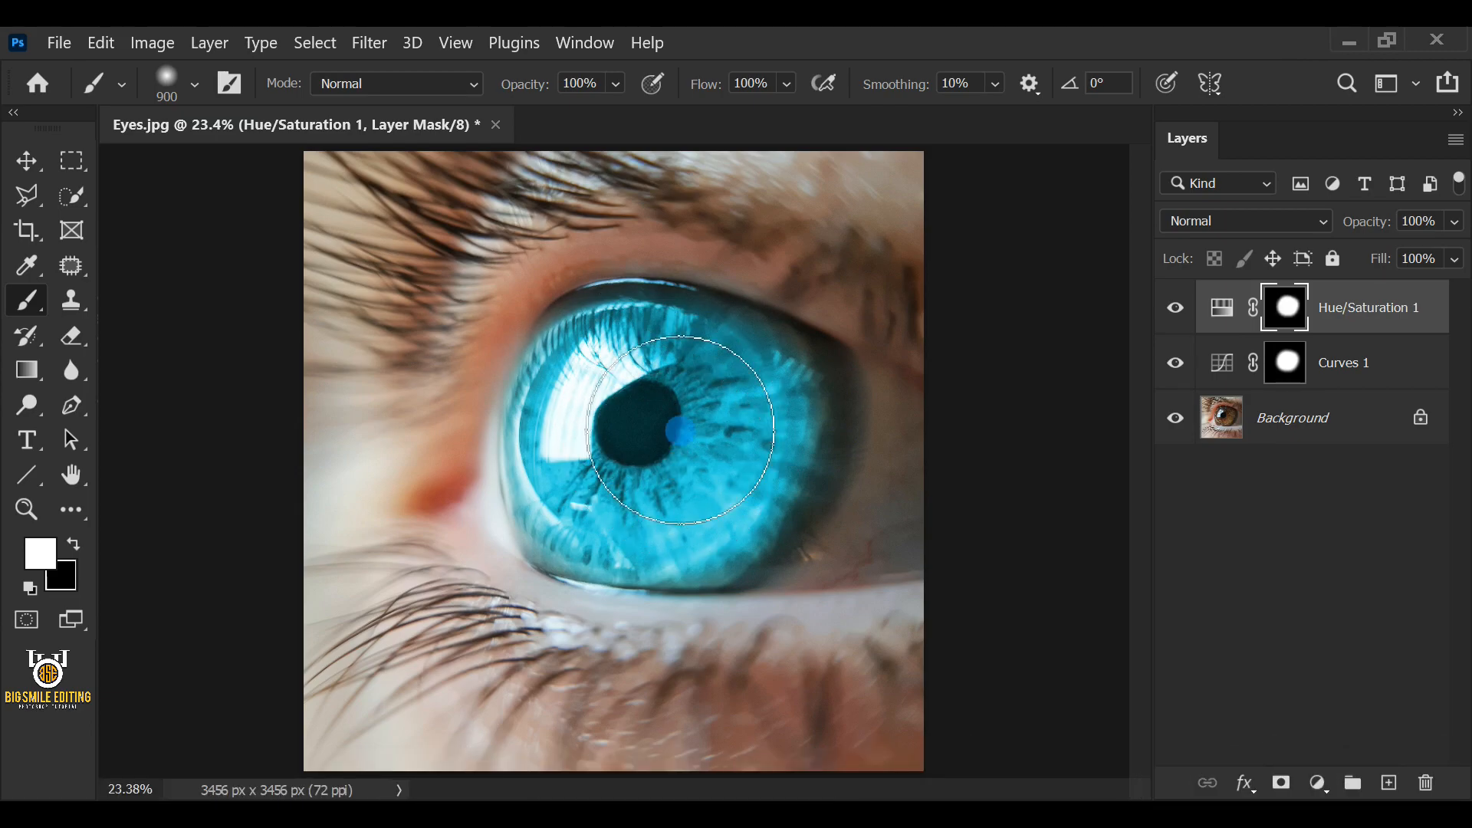
# Step: Add a second Hue/Saturation adjustment layer with Colorize enabled, hue 65 and saturation 70
pyautogui.click(1318, 786)
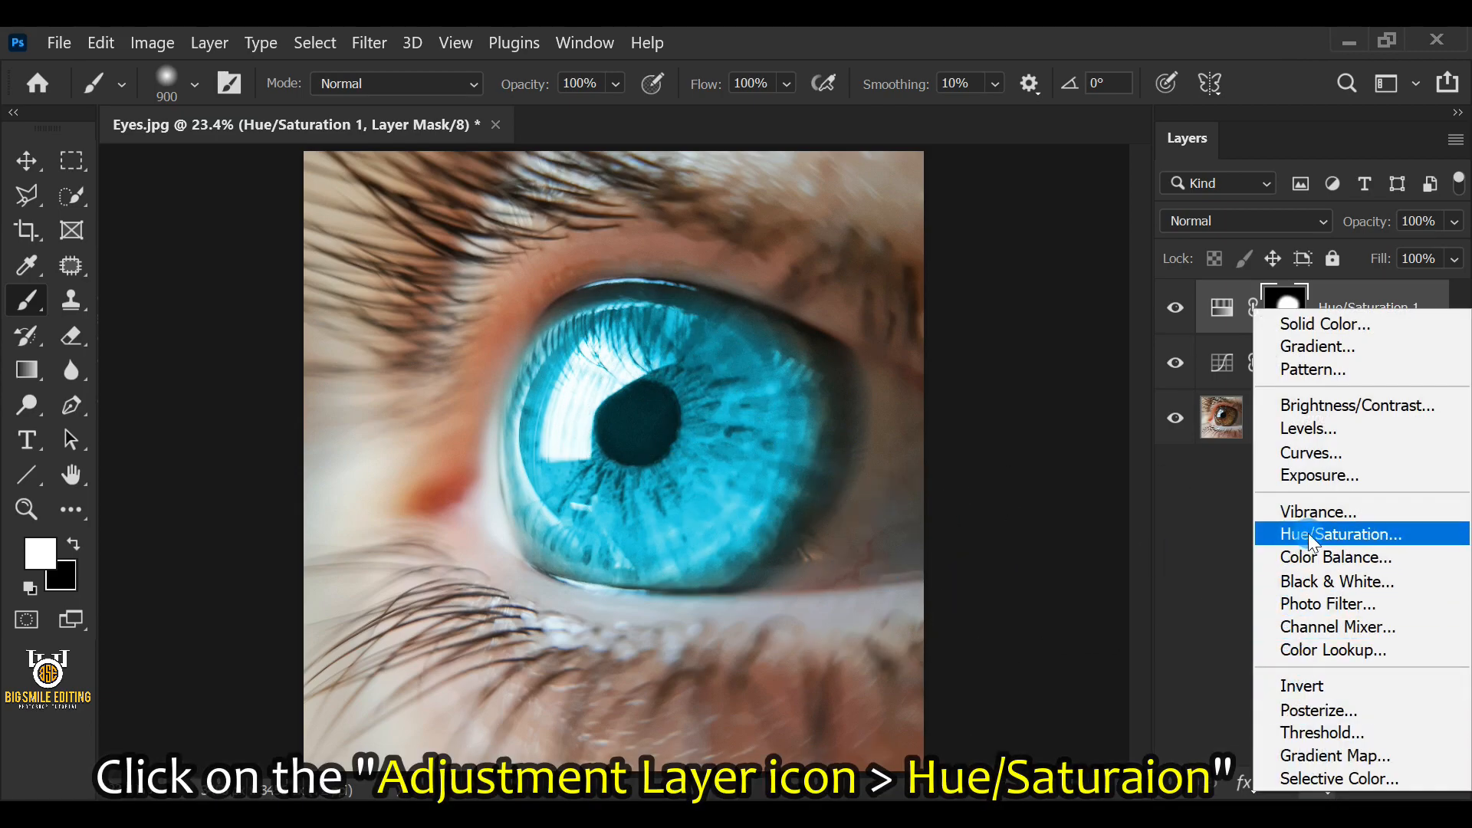
pyautogui.click(1416, 535)
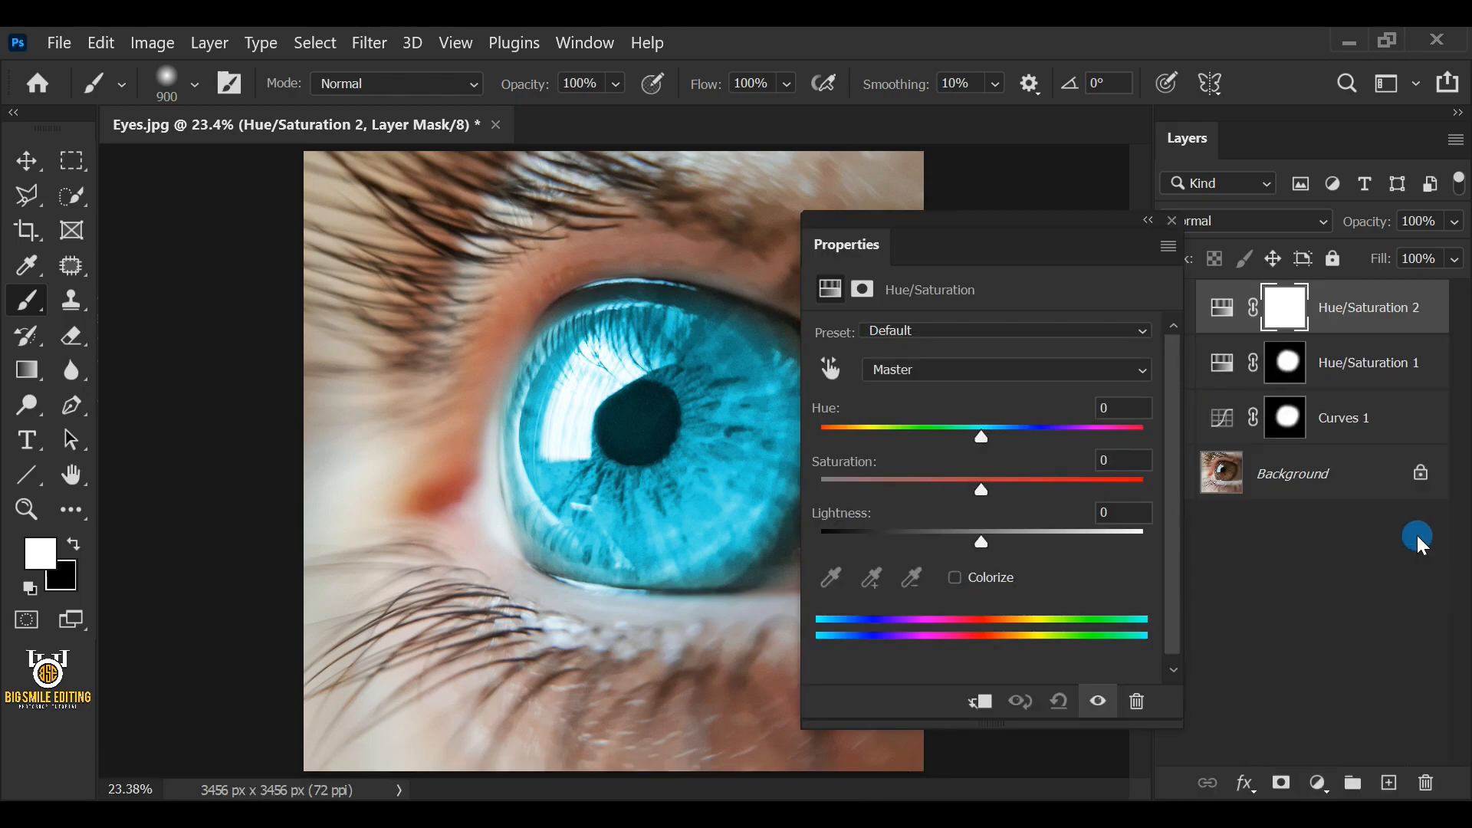
pyautogui.click(957, 577)
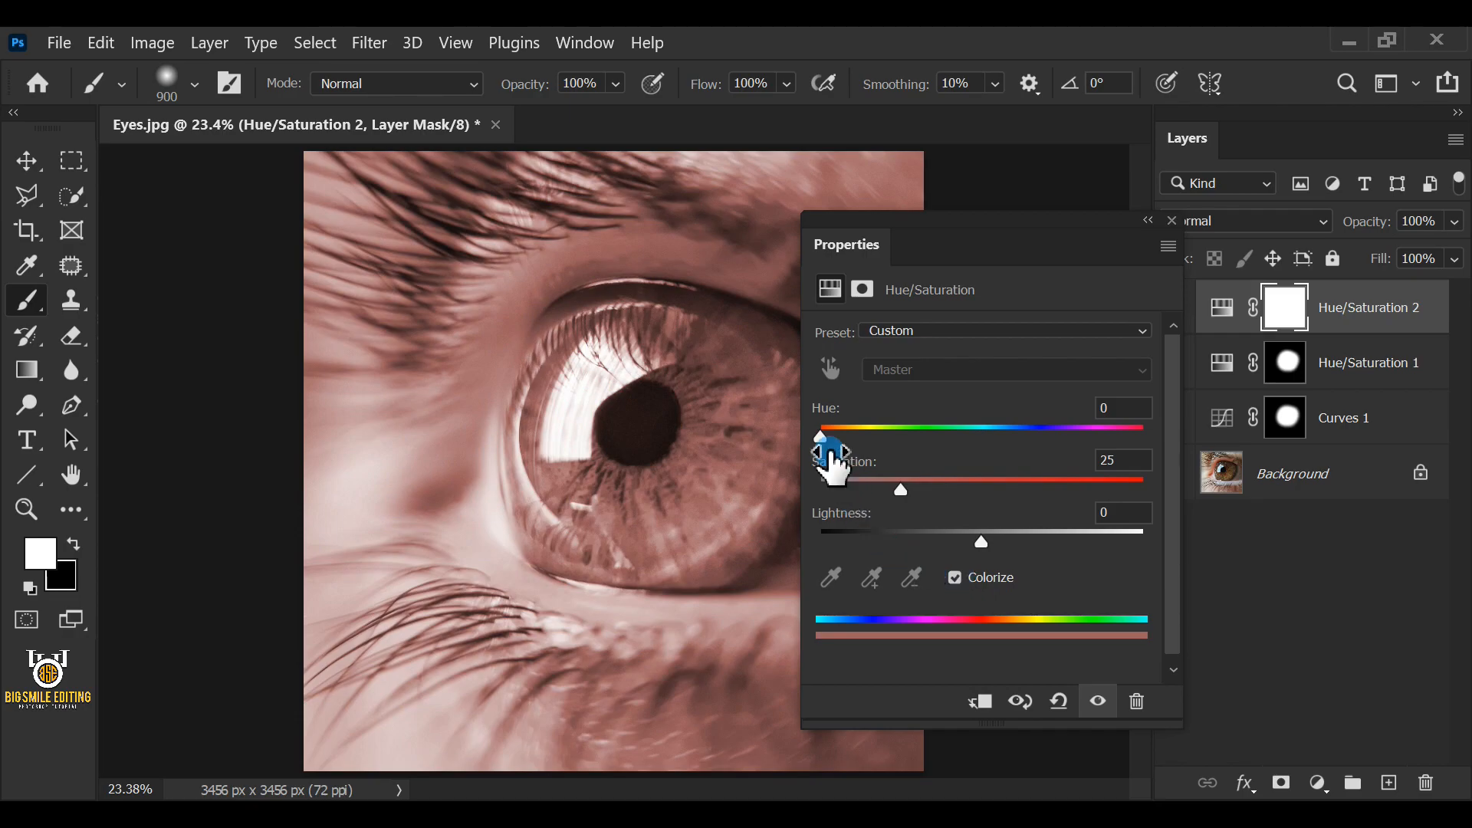
pyautogui.moveTo(821, 437); pyautogui.dragTo(843, 437)
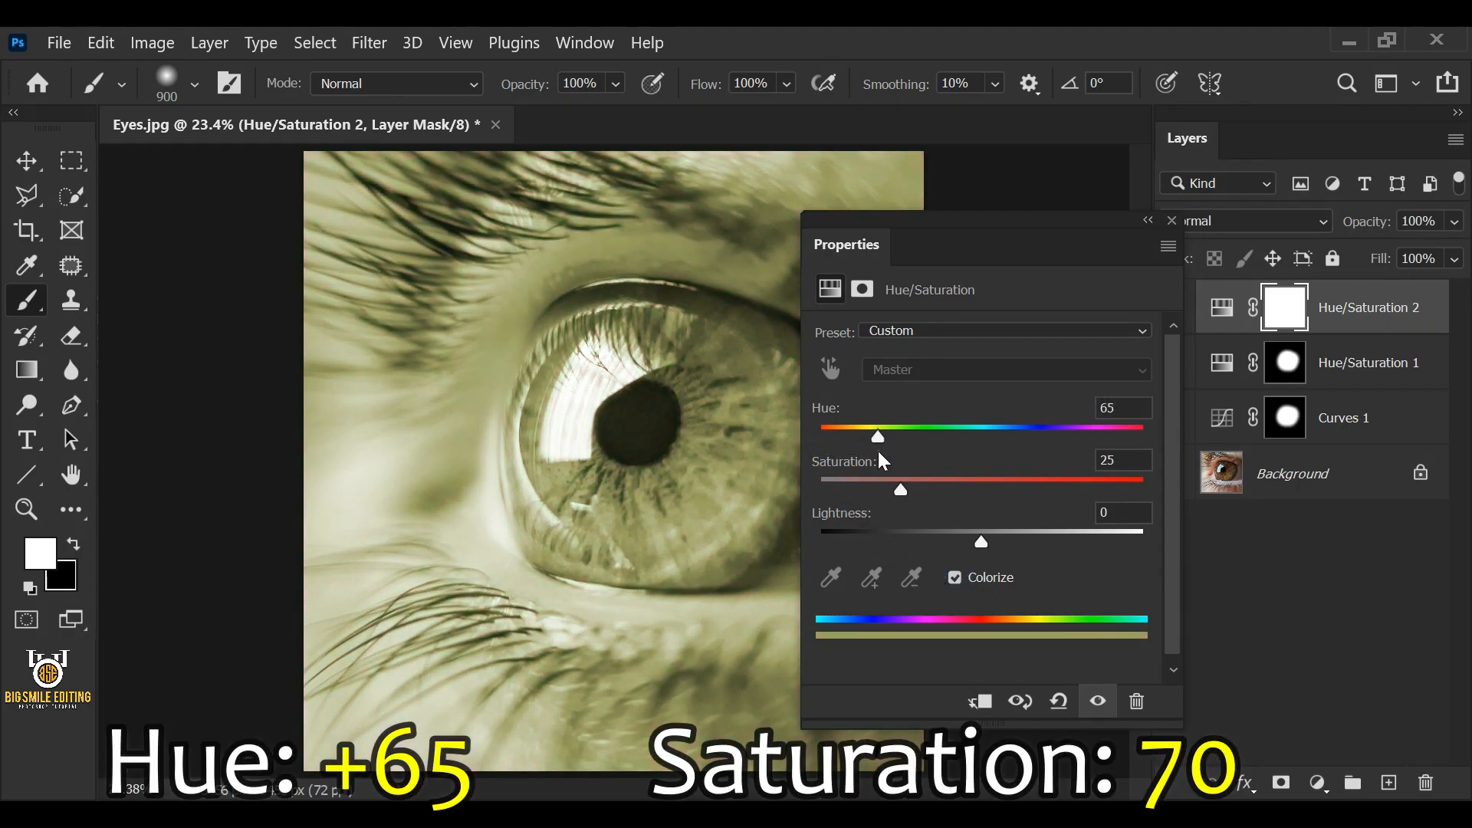
pyautogui.moveTo(900, 491); pyautogui.dragTo(1098, 489)
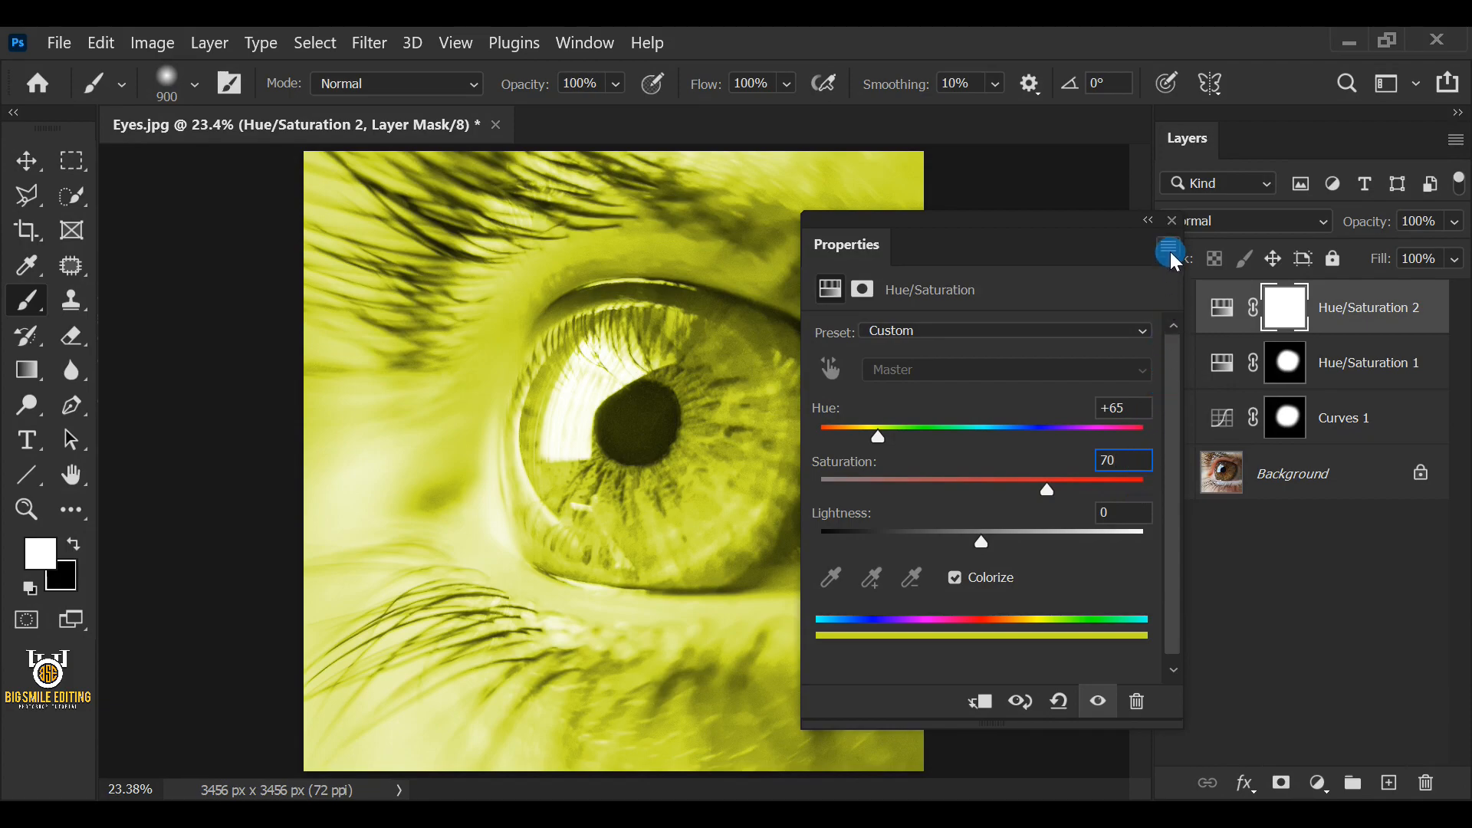
pyautogui.click(1171, 221)
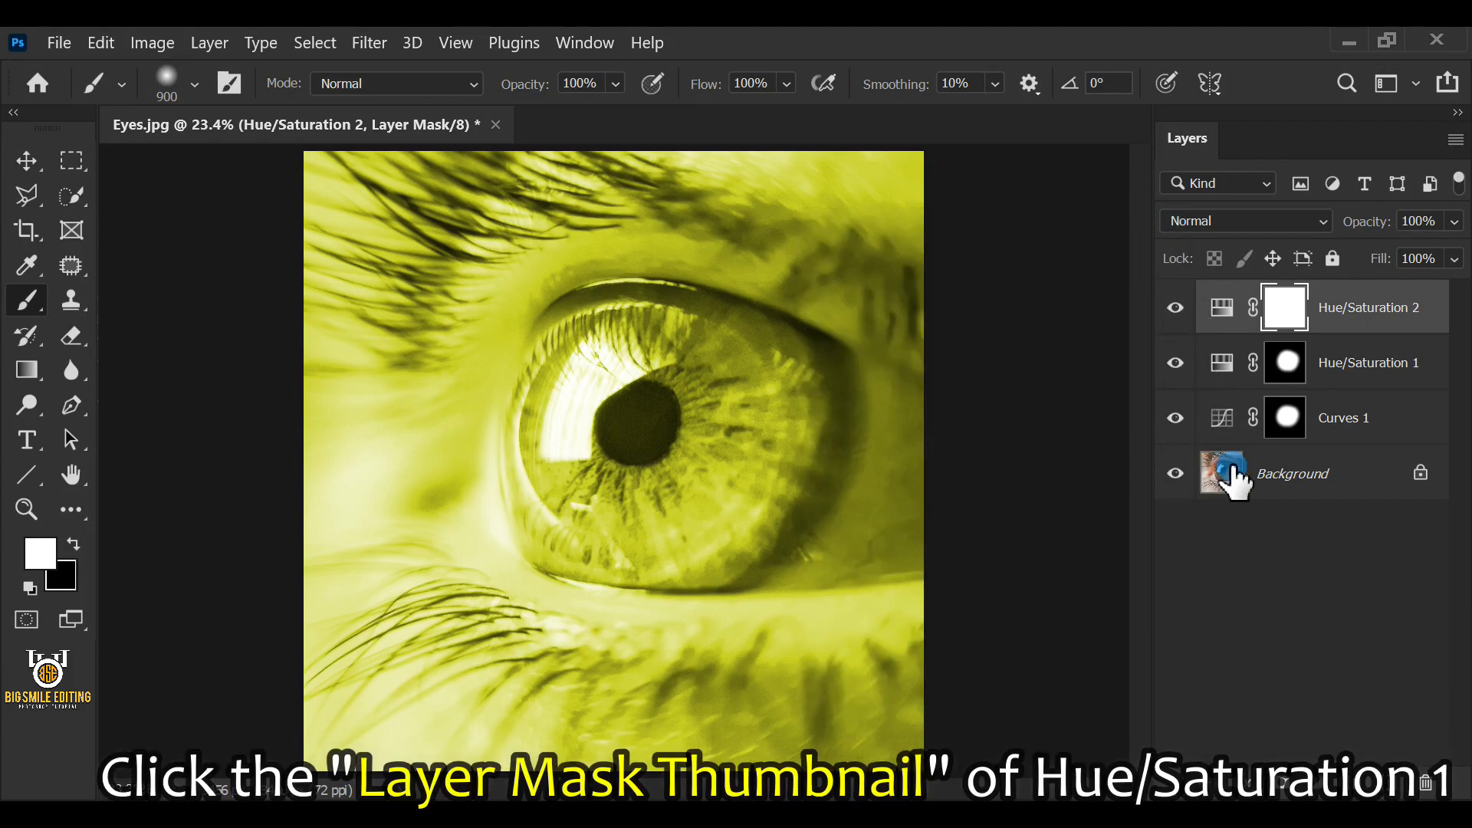
# Step: Invert the Hue/Saturation 2 layer's mask to black to hide the yellow tint
pyautogui.click(1282, 299)
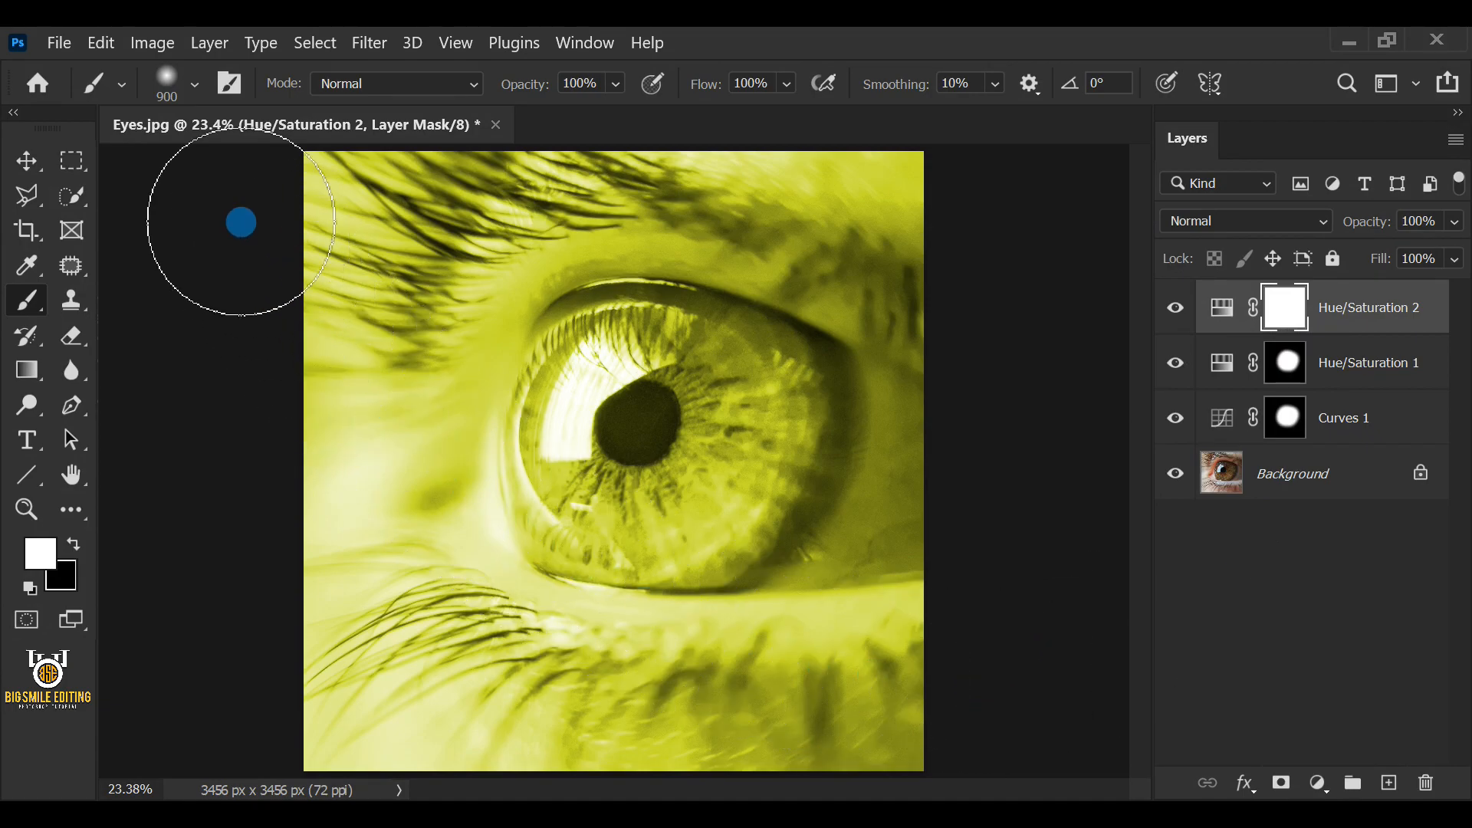
pyautogui.click(152, 38)
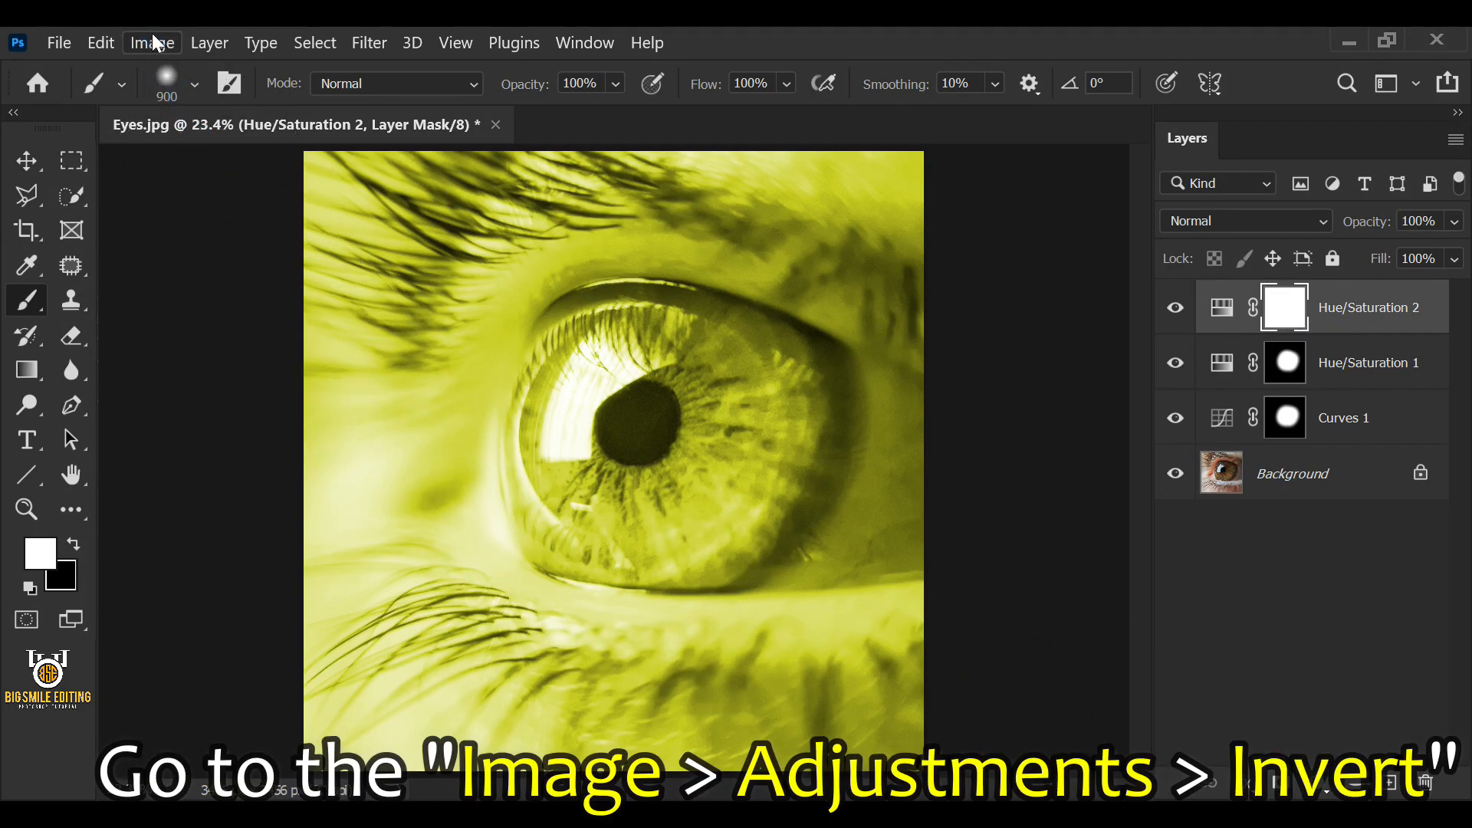
pyautogui.click(303, 101)
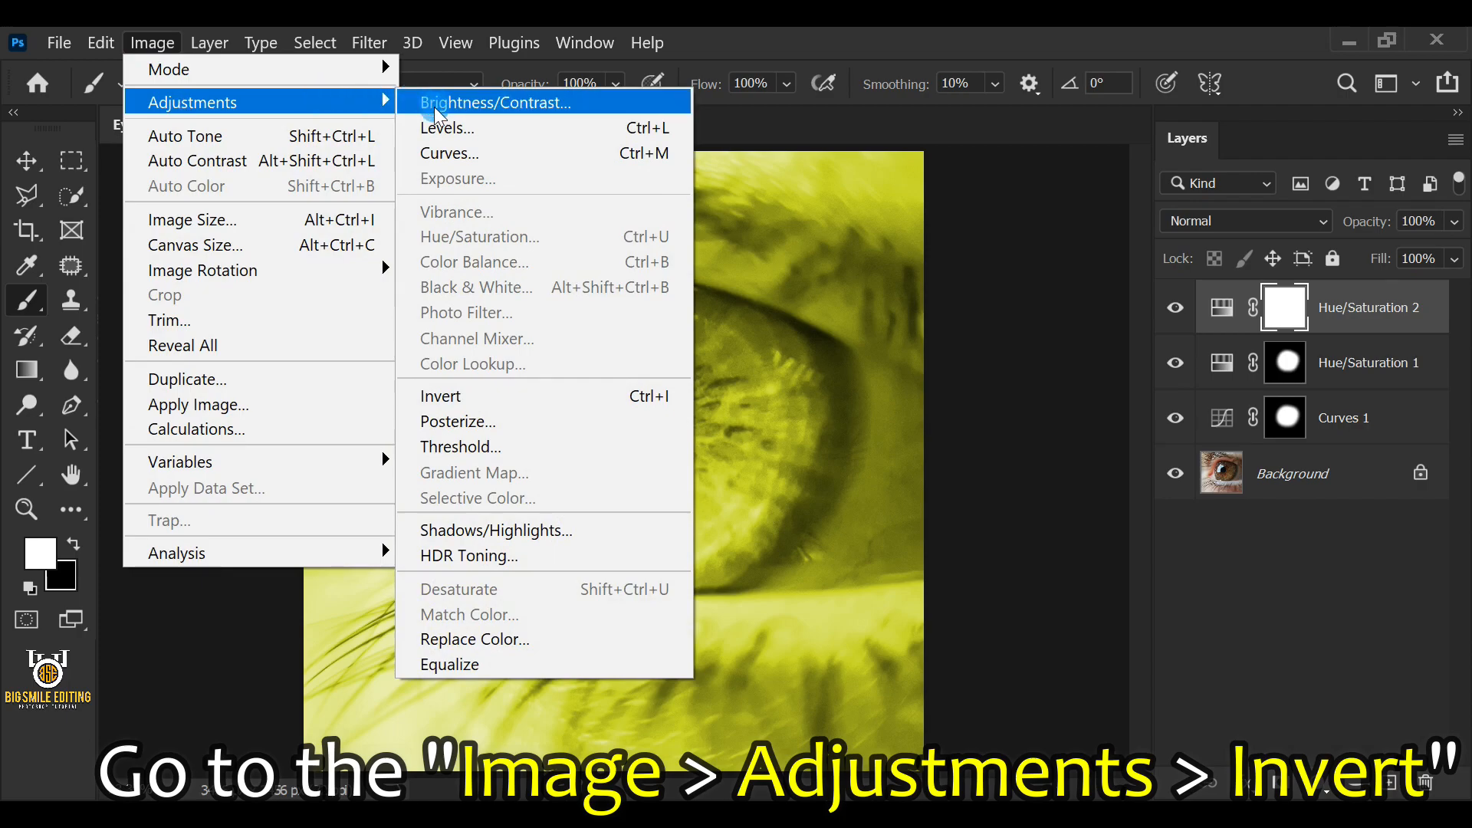
pyautogui.click(630, 399)
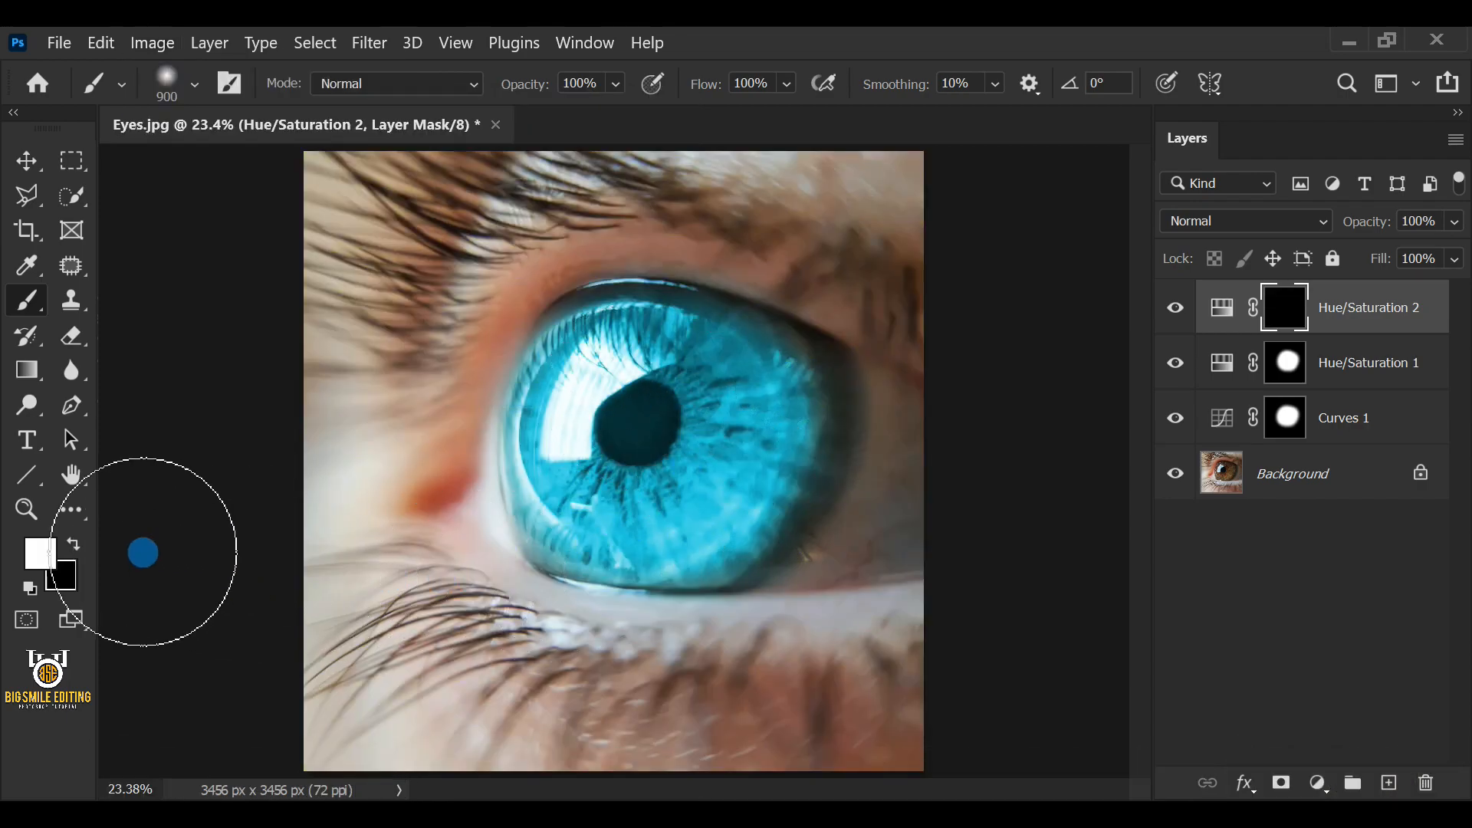
# Step: With white (ffffff) as the foreground color, paint around the pupil on the Hue/Saturation 2 mask to turn the inner iris yellow
pyautogui.click(40, 553)
pyautogui.moveTo(264, 496); pyautogui.dragTo(11, 236)
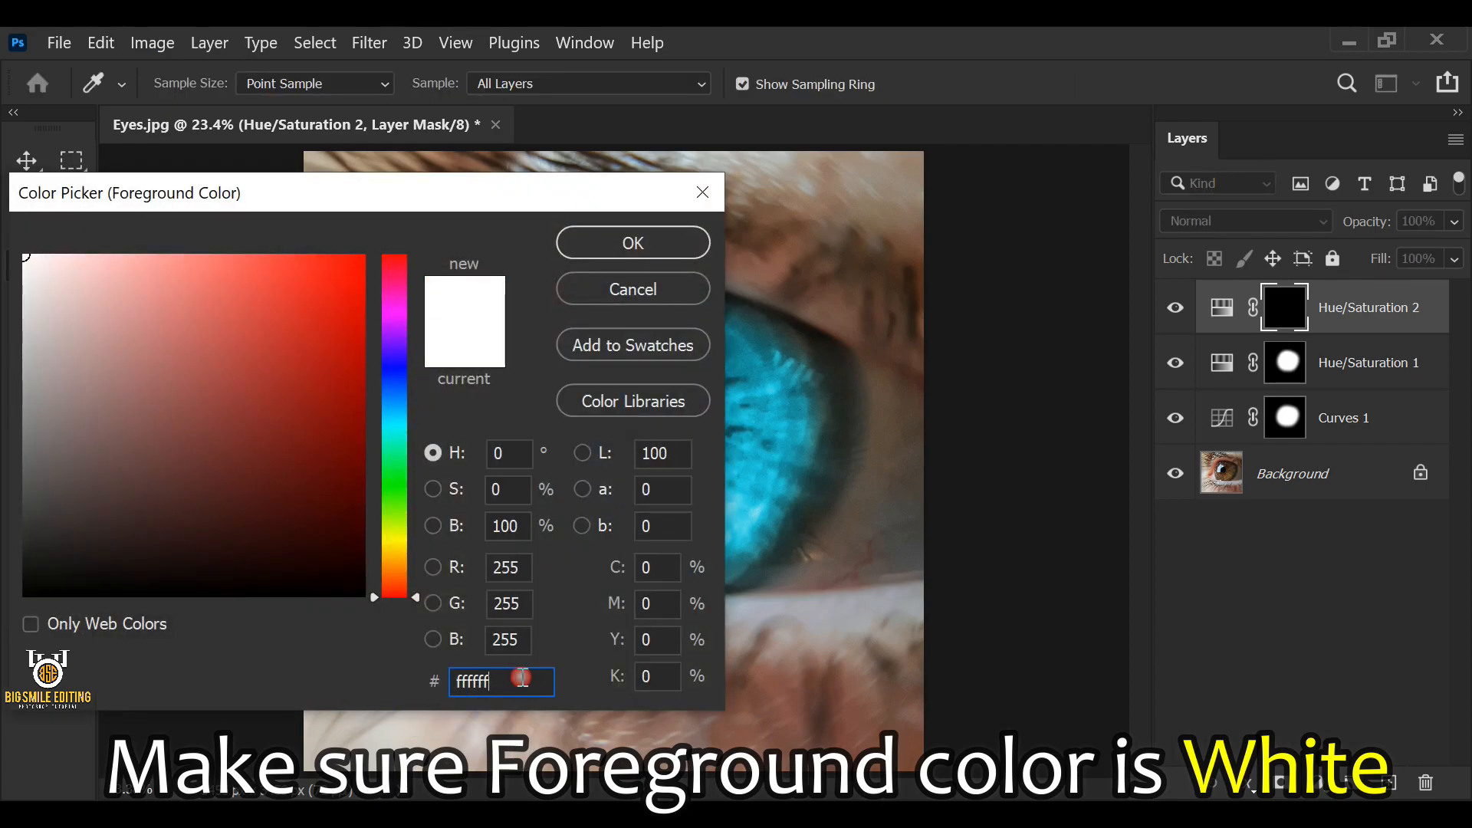
pyautogui.click(633, 242)
pyautogui.press('b')
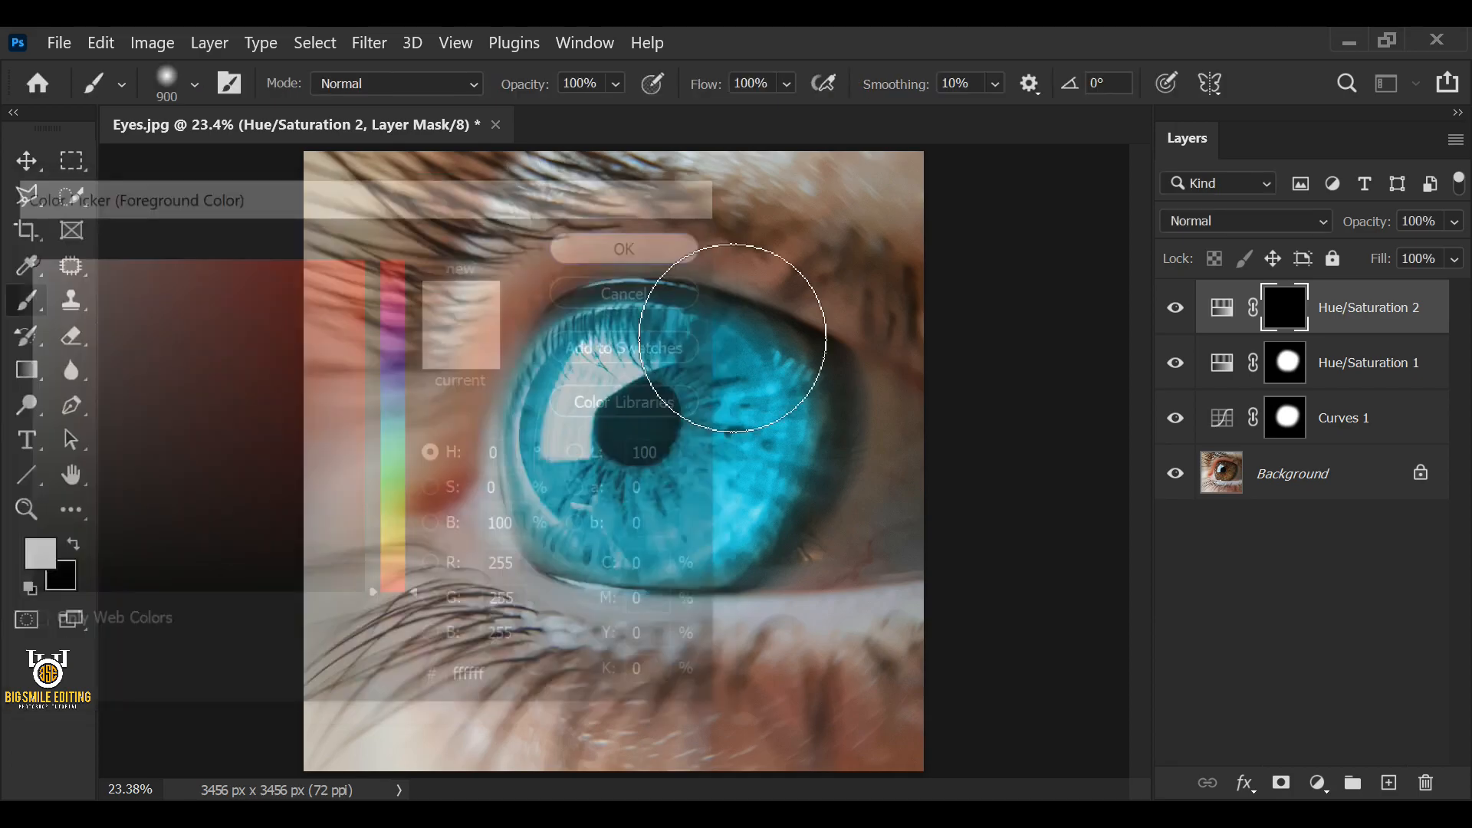
pyautogui.click(646, 403)
pyautogui.moveTo(645, 403)
pyautogui.mouseDown()
pyautogui.moveTo(700, 439)
pyautogui.moveTo(623, 467)
pyautogui.moveTo(616, 412)
pyautogui.moveTo(647, 400)
pyautogui.moveTo(673, 402)
pyautogui.moveTo(653, 430)
pyautogui.moveTo(677, 436)
pyautogui.moveTo(689, 418)
pyautogui.moveTo(680, 450)
pyautogui.moveTo(625, 441)
pyautogui.mouseUp()
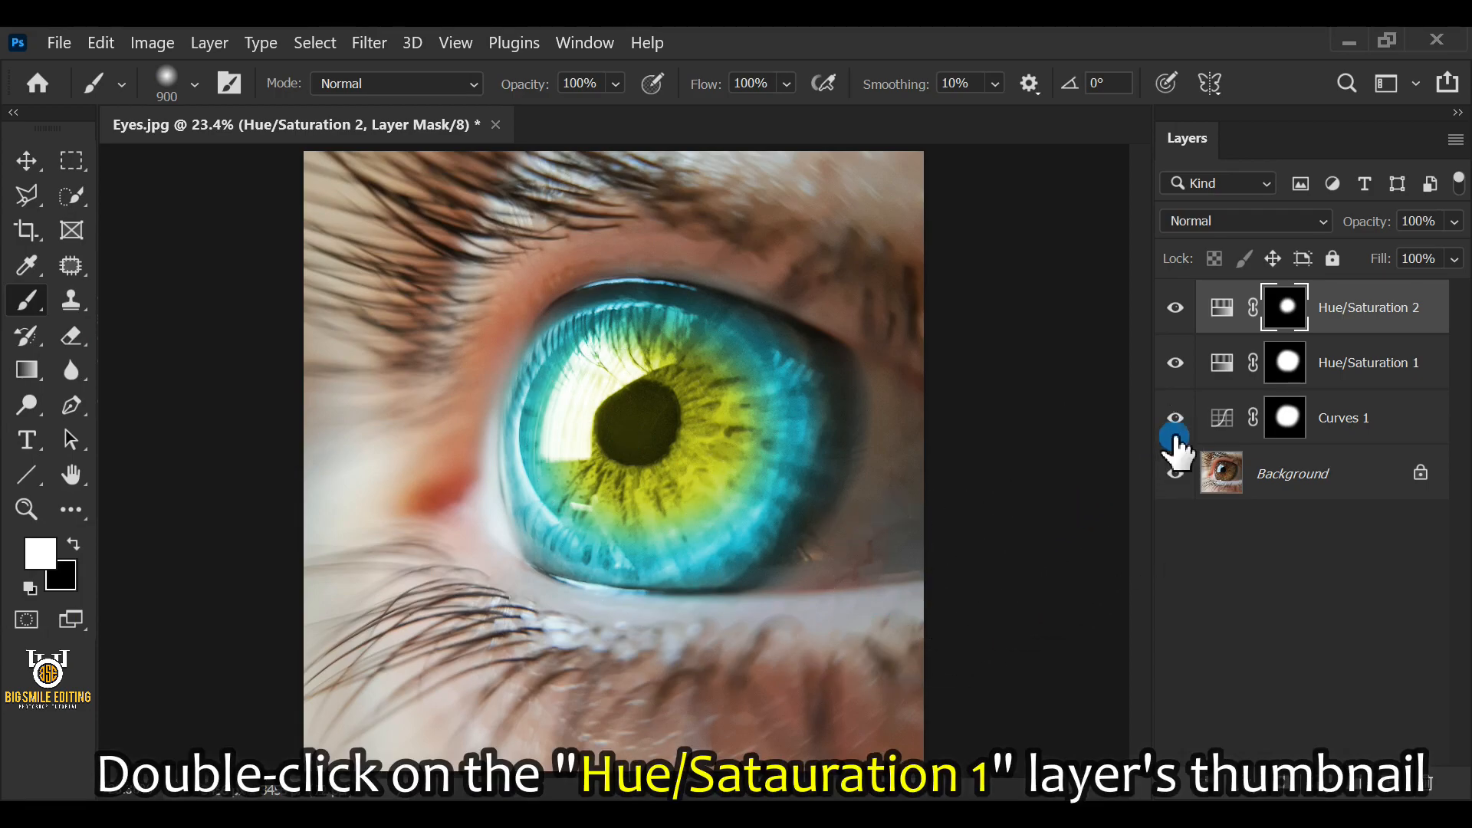
# Step: Reopen the Hue/Saturation 1 layer's settings, try other colors for the outer iris, and return to hue 185 and saturation 75
pyautogui.click(1223, 363)
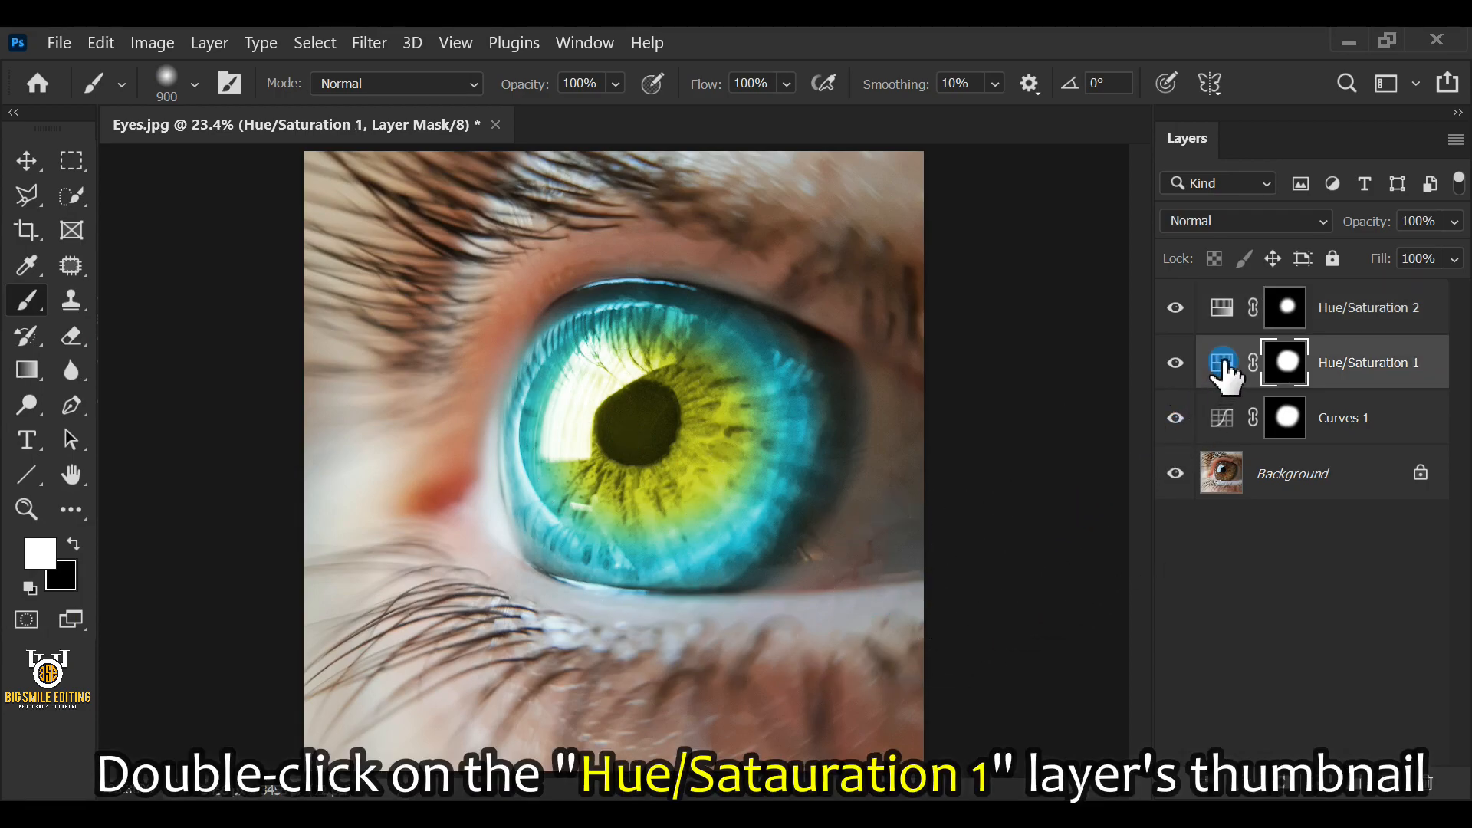
pyautogui.click(1225, 364)
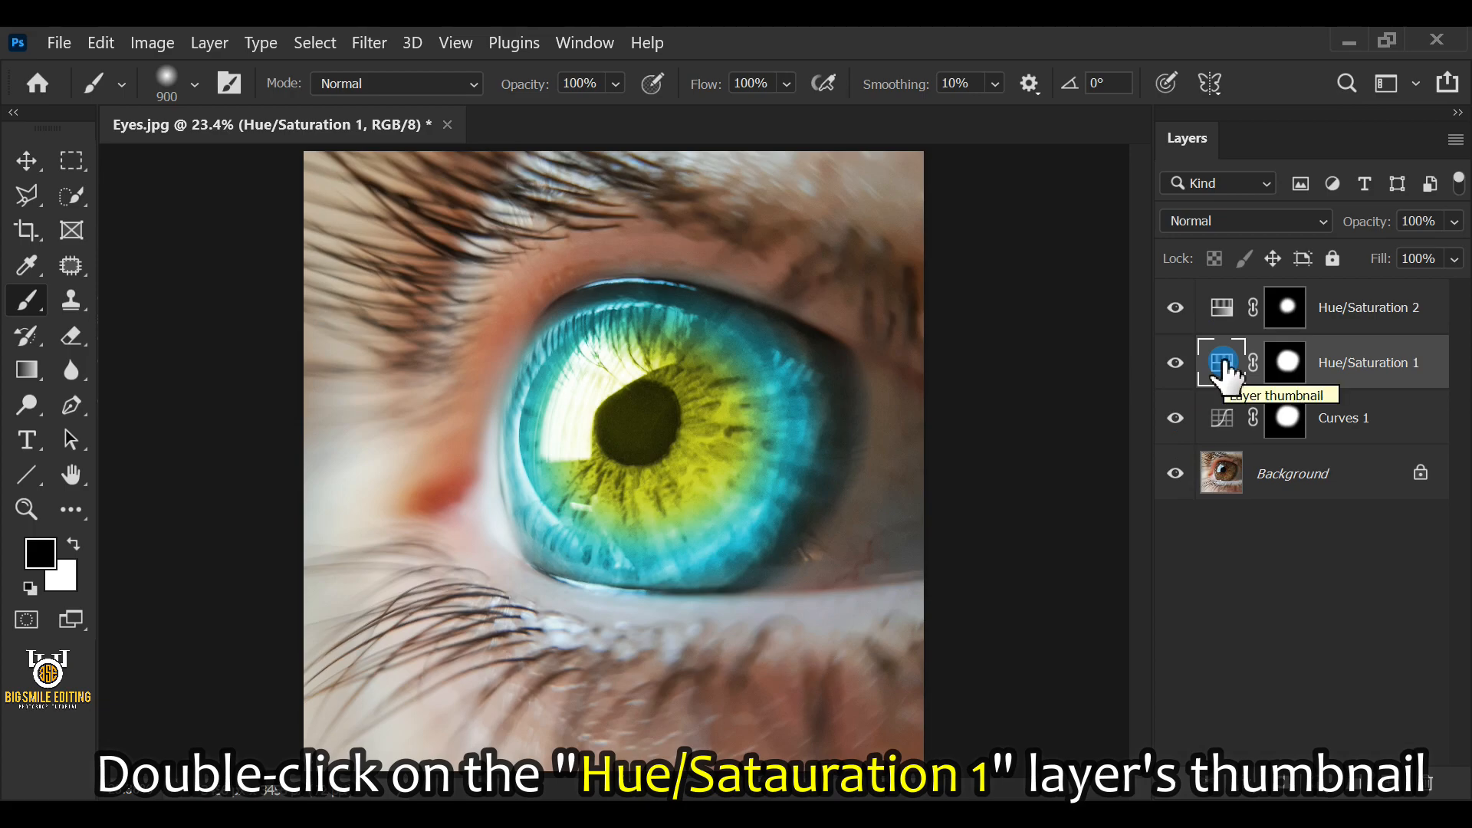
pyautogui.doubleClick(1225, 365)
pyautogui.moveTo(1037, 223); pyautogui.dragTo(1098, 227)
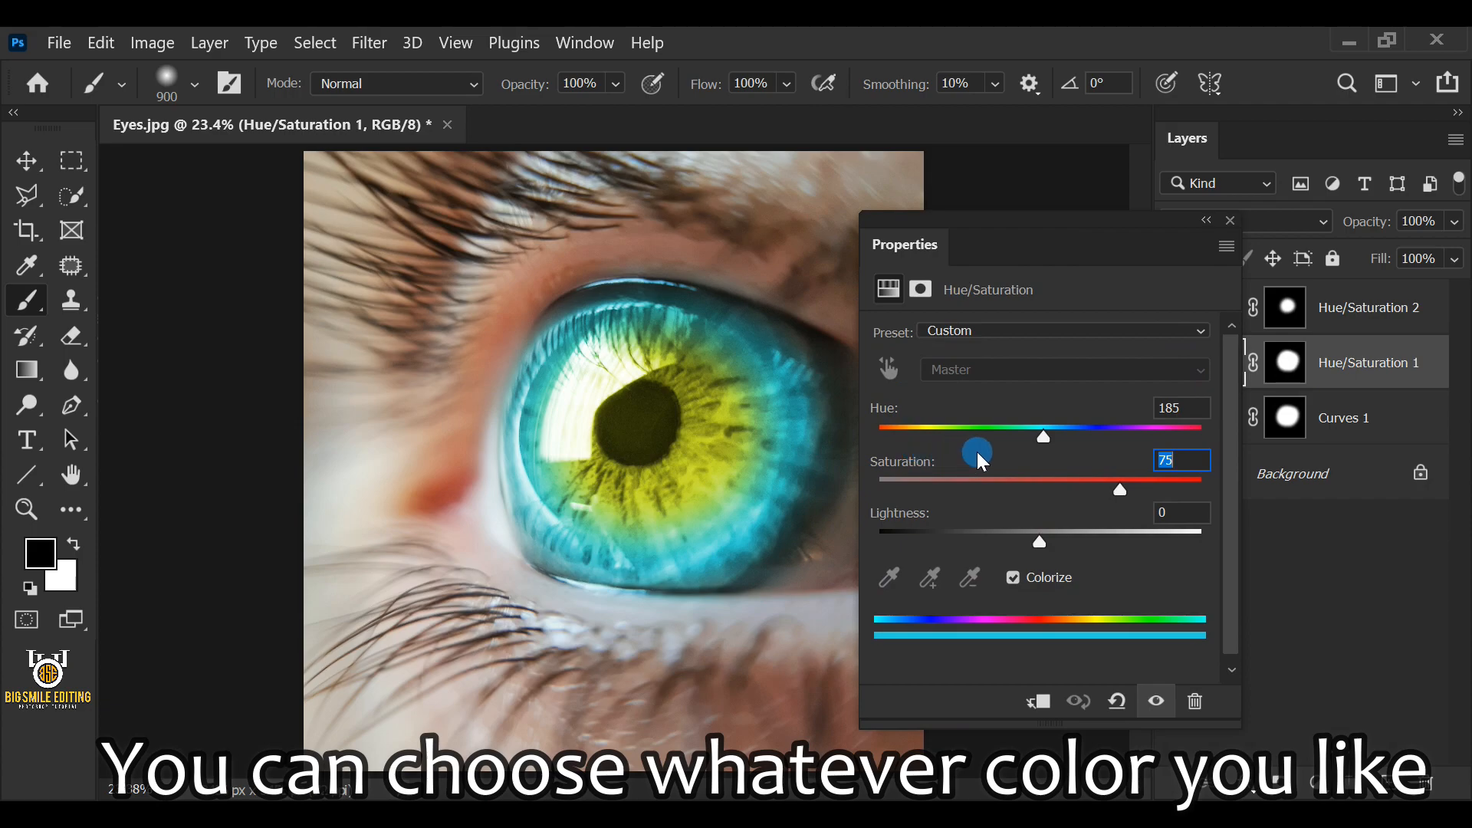
pyautogui.moveTo(1047, 443); pyautogui.dragTo(1053, 476)
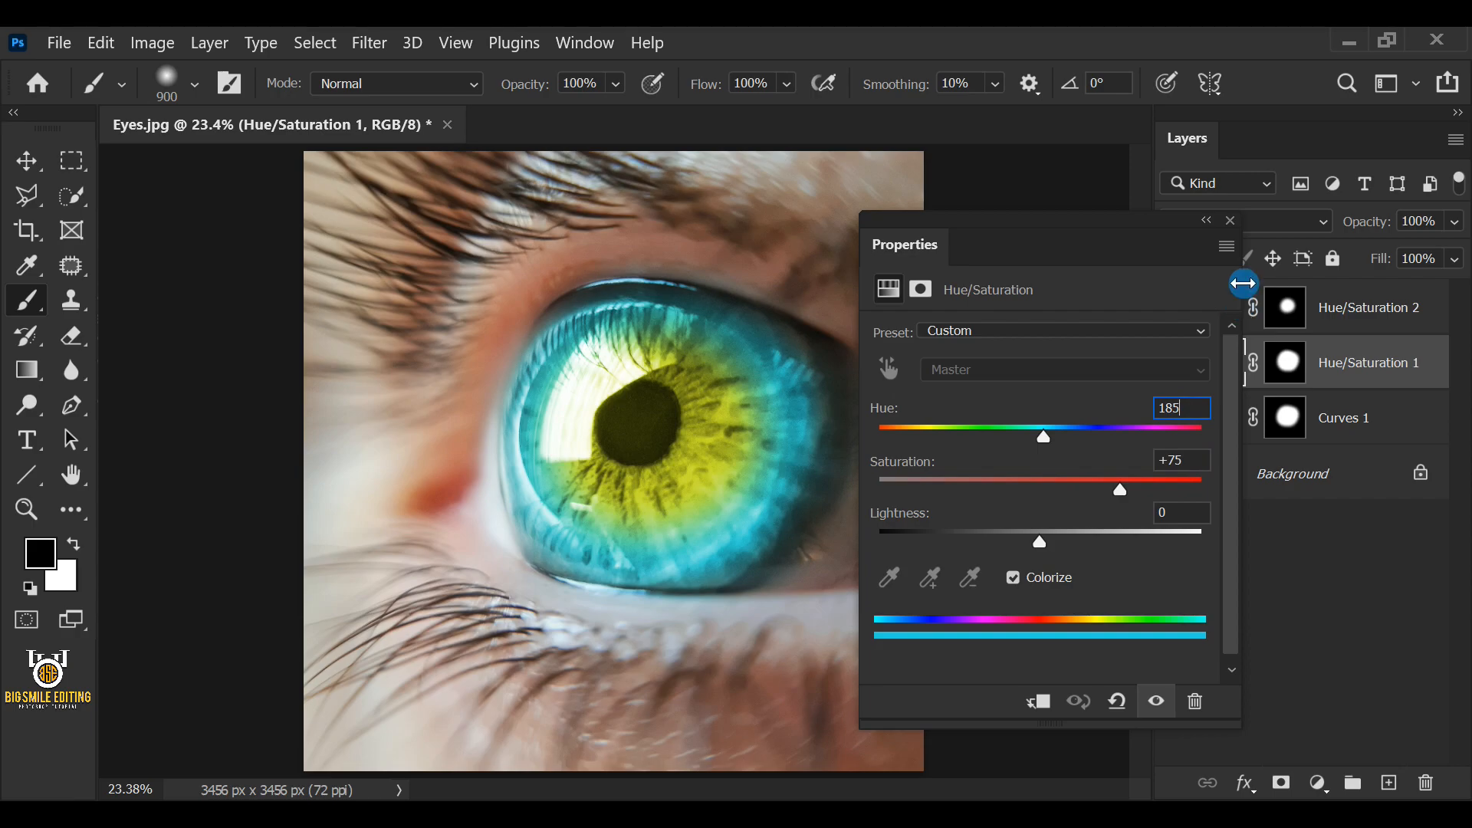
pyautogui.click(1232, 221)
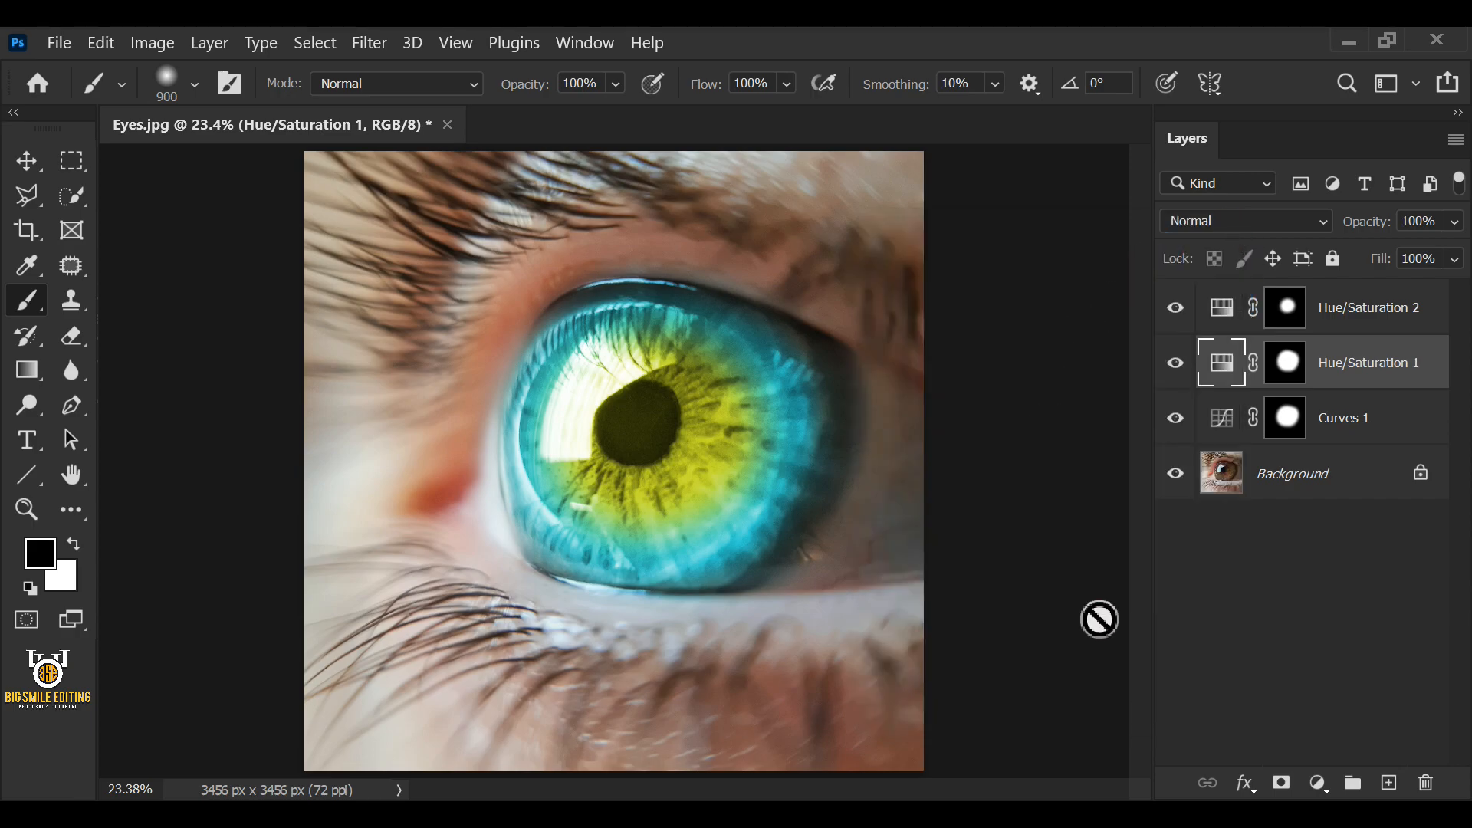